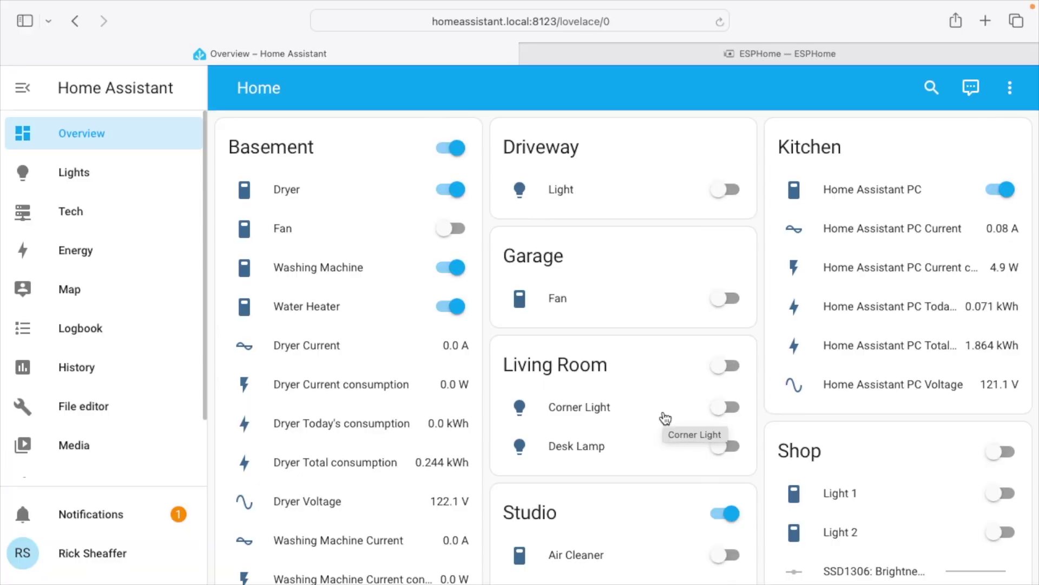
Step: Search the ESPHome docs for dht22 and open the DHT Temperature+Humidity Sensor page
left_click(704, 52)
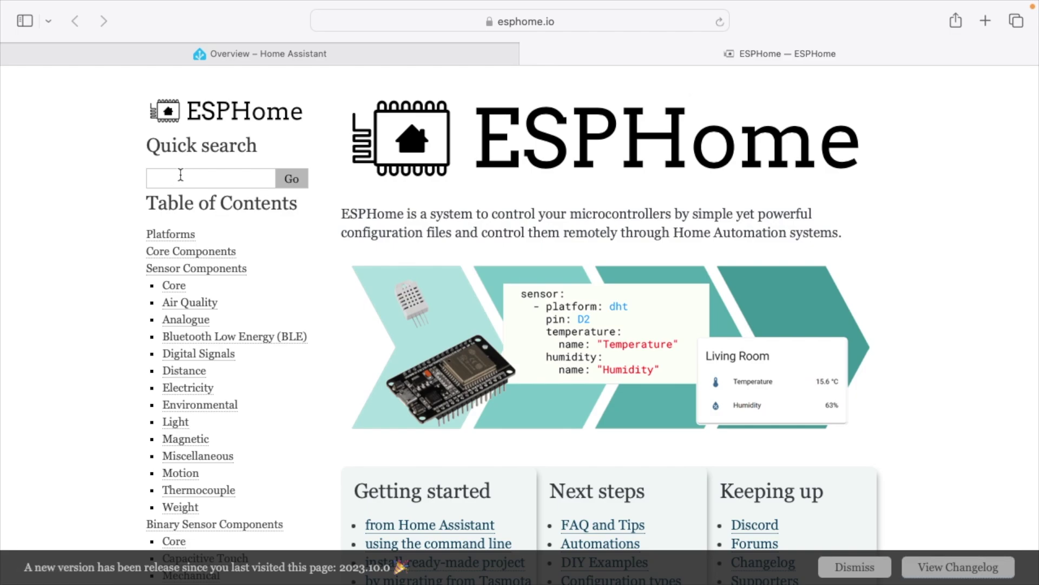
key("Return")
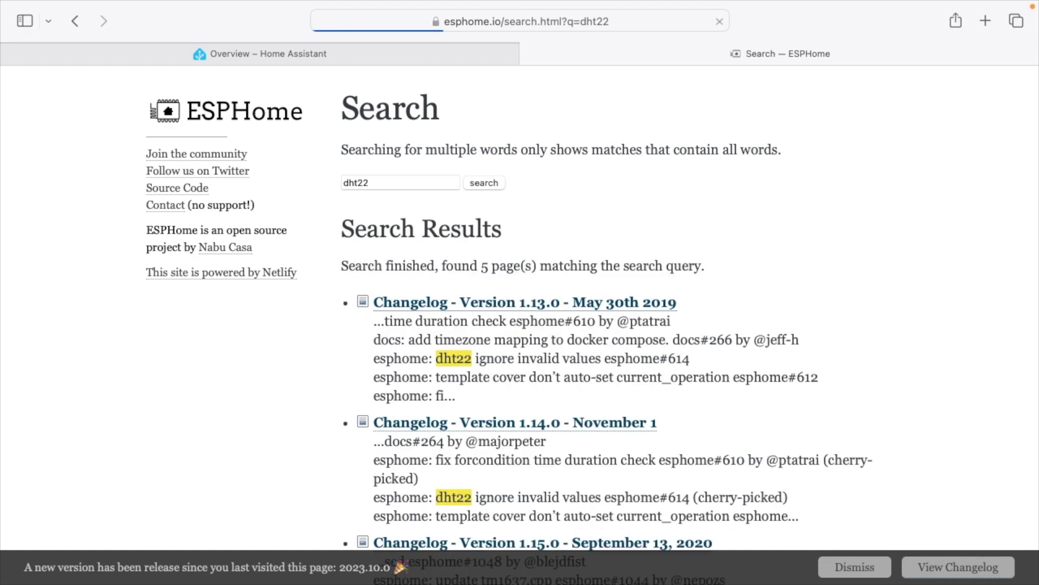
scroll(678, 336, "down", 3)
scroll(678, 336, "down", 4)
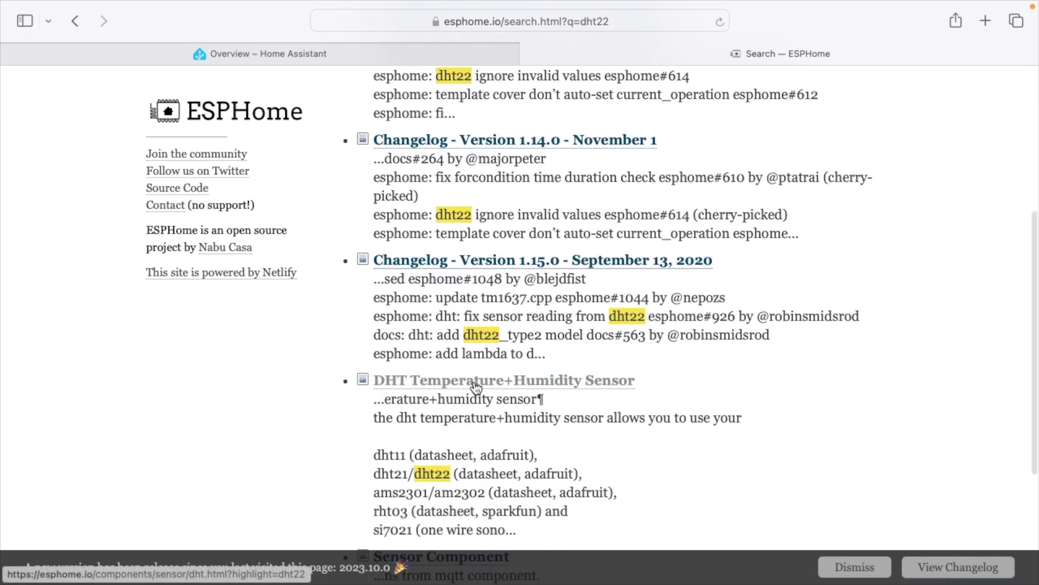
left_click(476, 381)
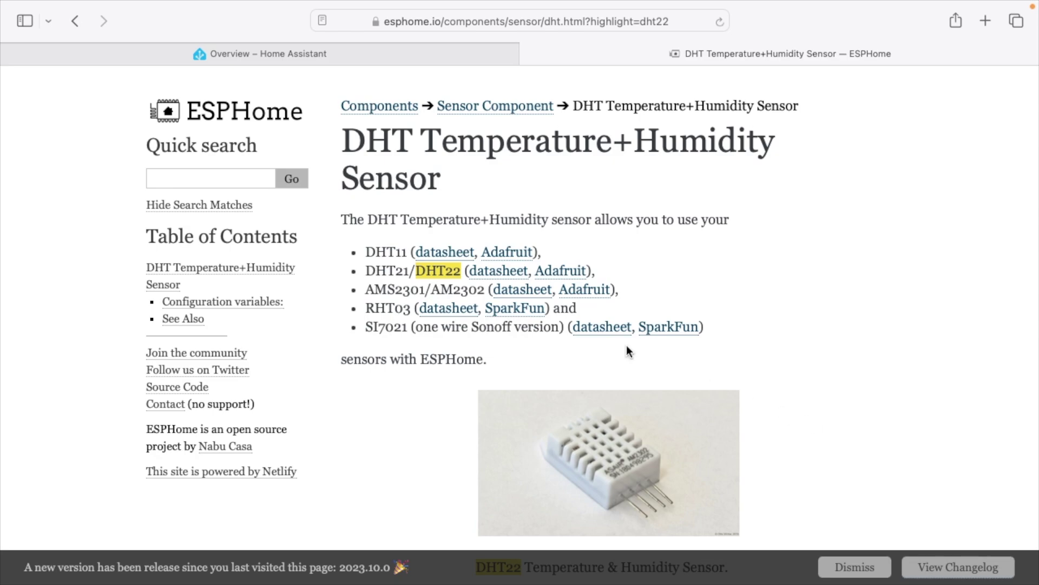
Step: Browse back to the esphome.io home page, then go forward to the DHT sensor page again
left_click(75, 22)
left_click(76, 23)
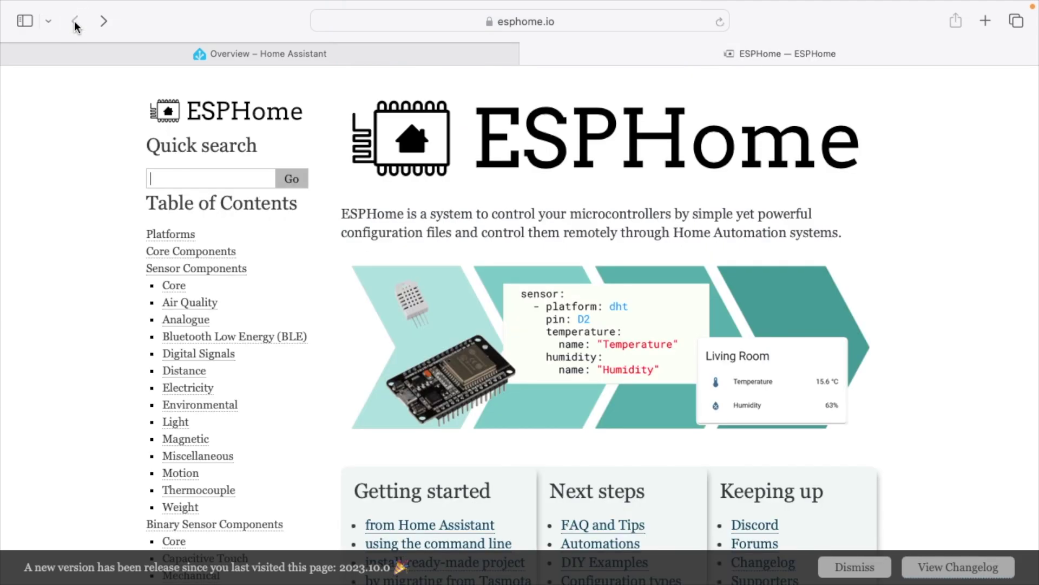
scroll(249, 420, "down", 10)
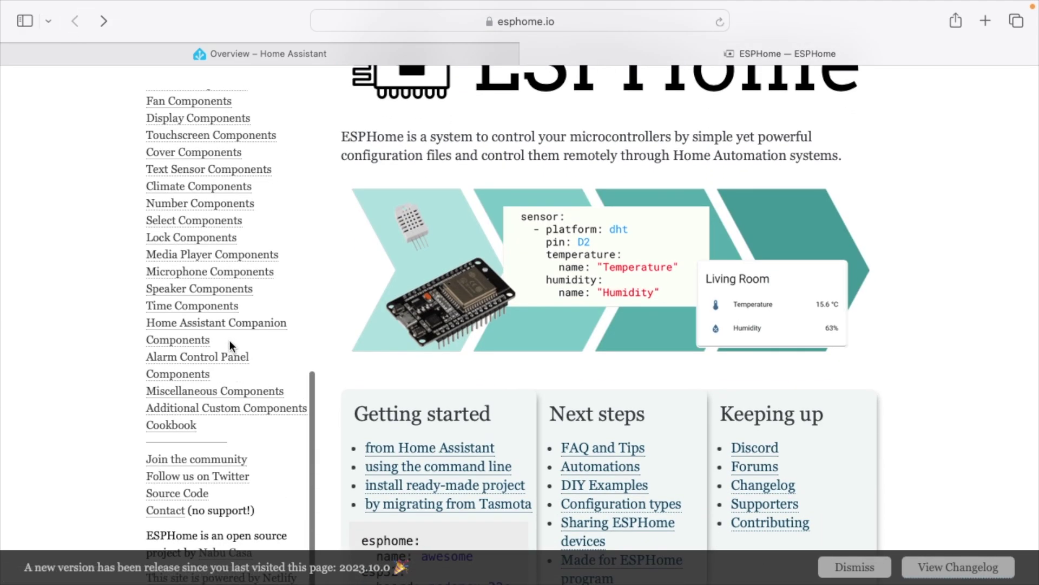
scroll(230, 340, "up", 10)
key("super+]")
key("super+]")
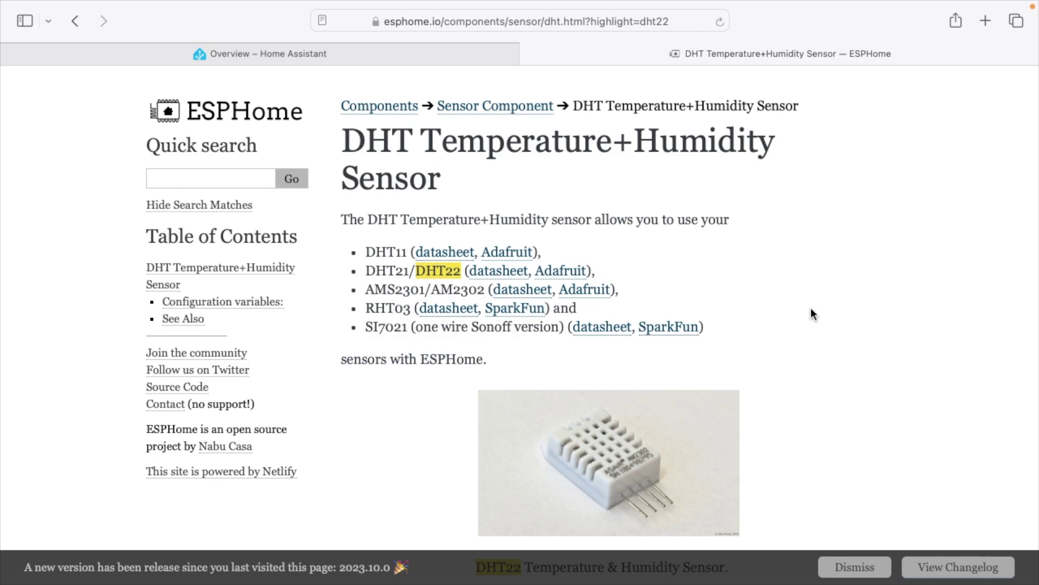
Step: Read through the DHT example configuration and notes, then return to the Home Assistant Overview
scroll(811, 307, "down", 10)
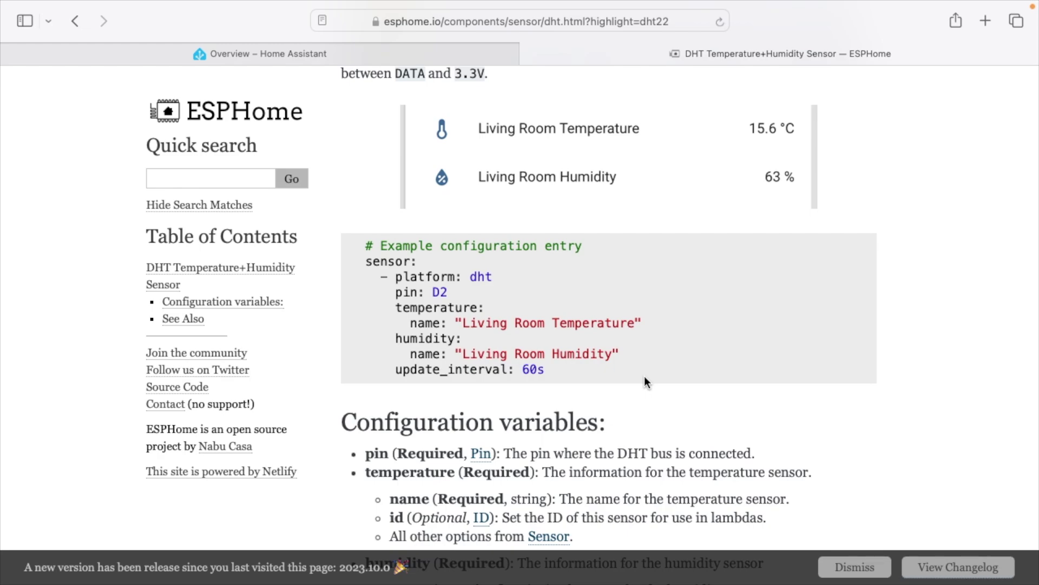
scroll(644, 381, "down", 10)
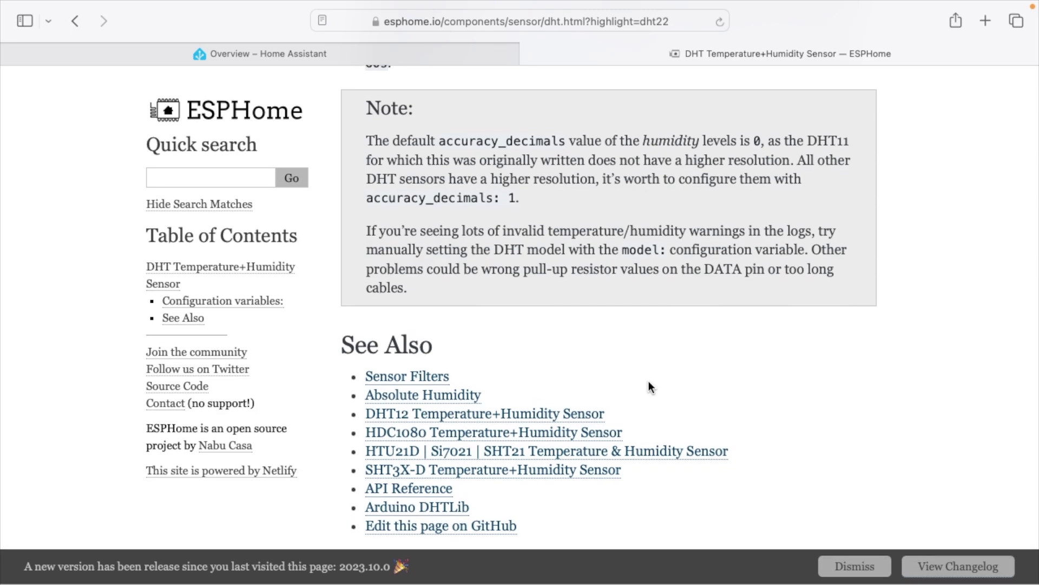
scroll(649, 382, "up", 9)
scroll(649, 381, "up", 8)
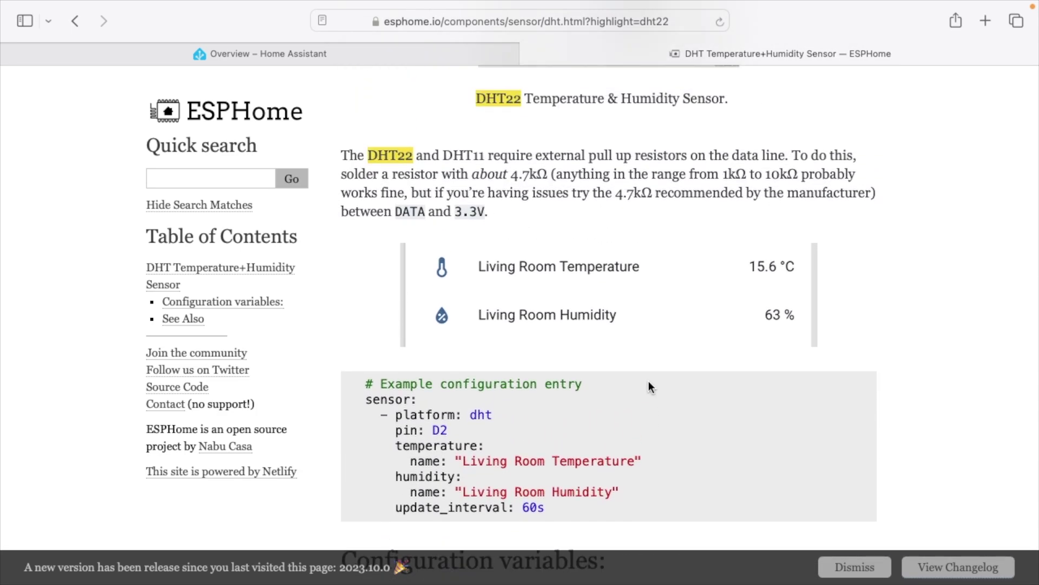
scroll(650, 388, "up", 5)
left_click(272, 57)
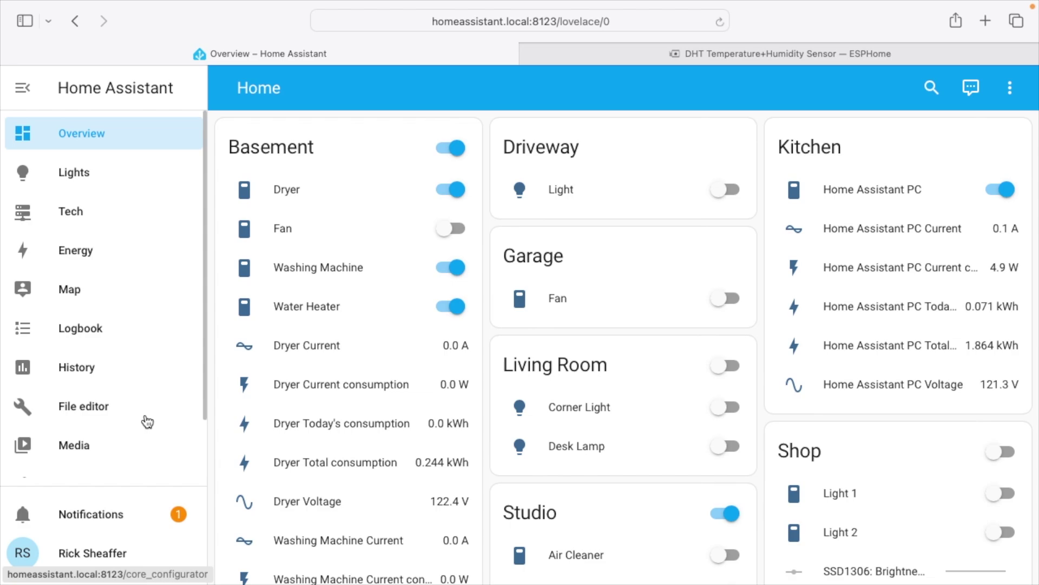
Step: Find ESPHome in the Home Assistant add-on store and install version 2023.10.0
scroll(145, 421, "down", 3)
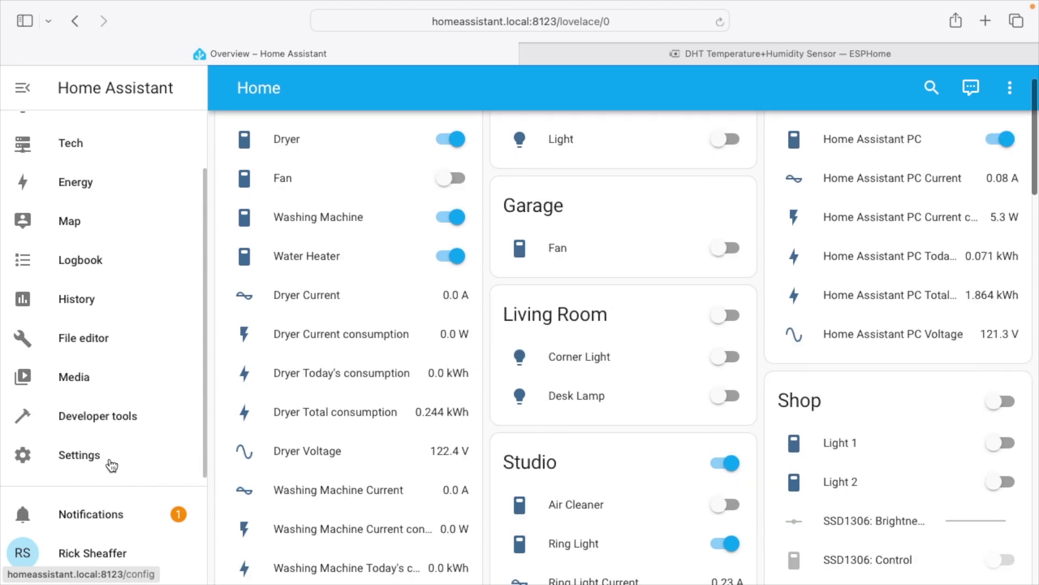
left_click(110, 467)
left_click(498, 391)
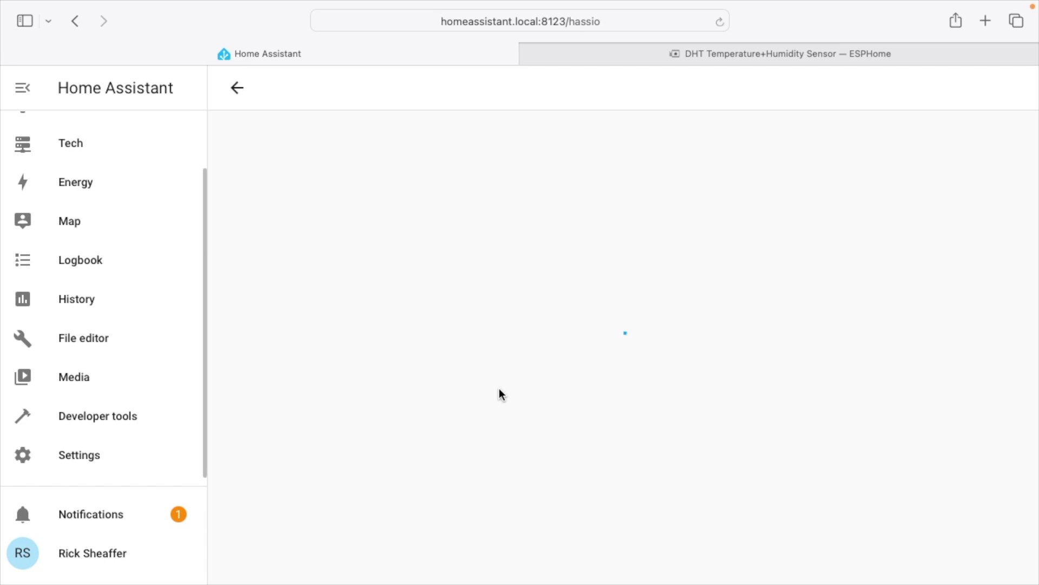
left_click(967, 555)
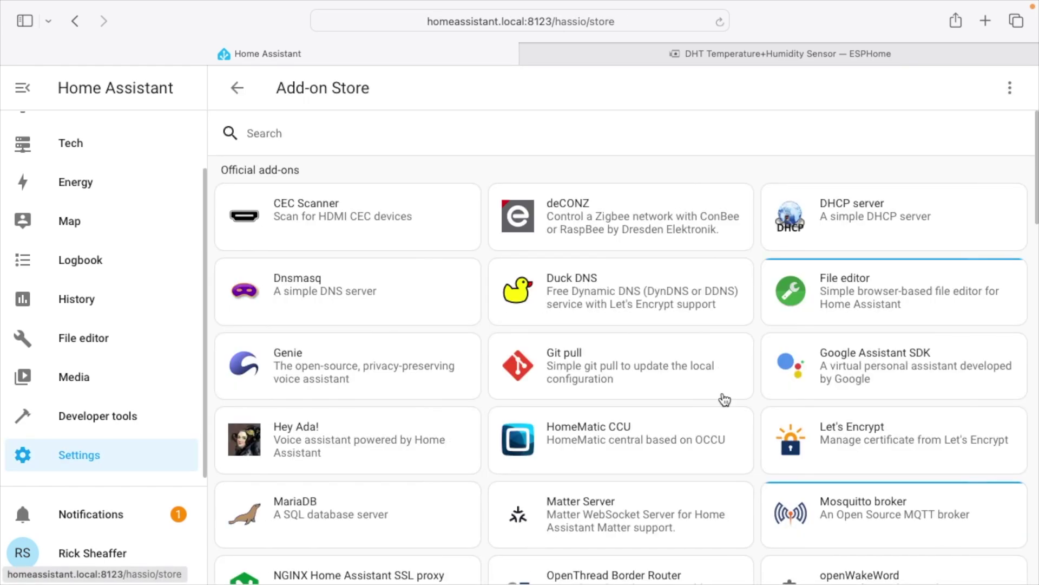
type("esp")
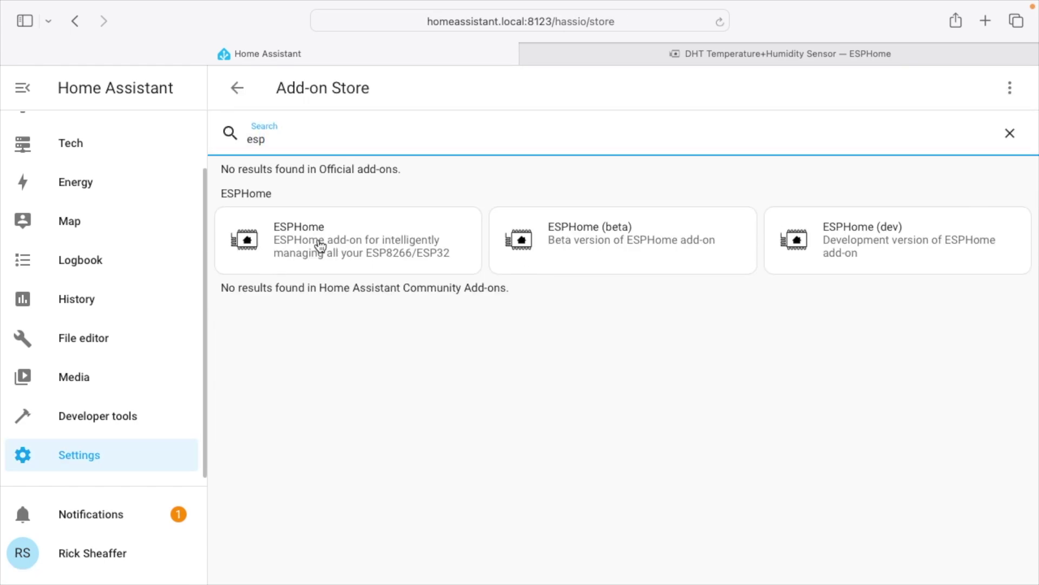
left_click(321, 247)
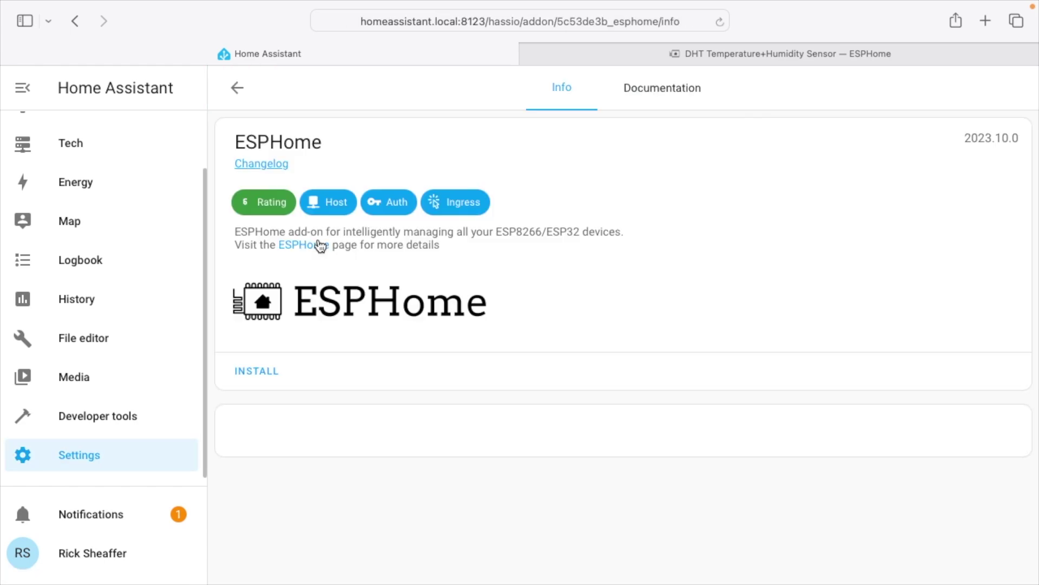
left_click(269, 379)
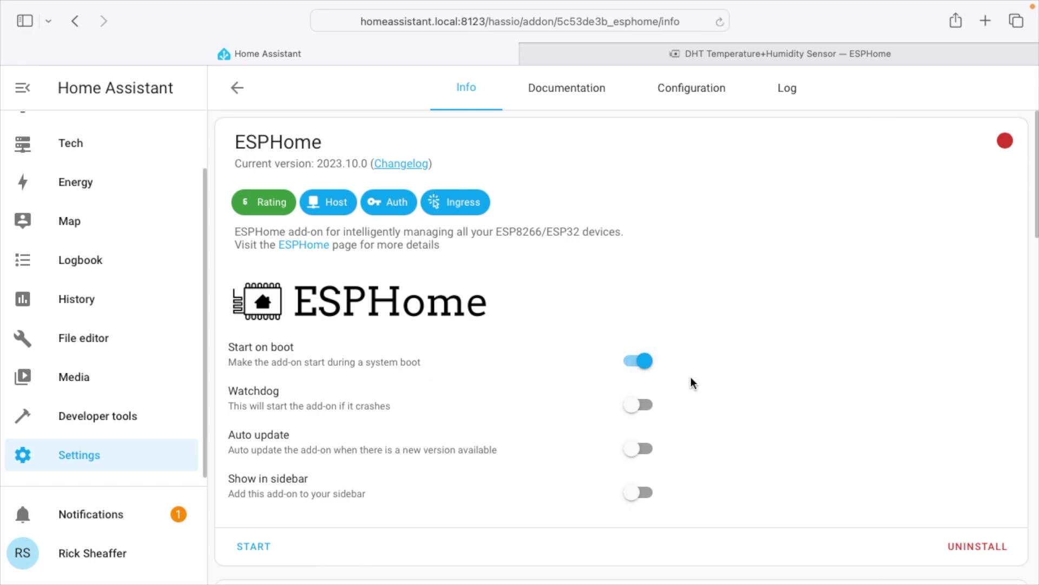
Step: Enable Watchdog and Show in sidebar for the ESPHome add-on, start it, and open its web UI
left_click(644, 409)
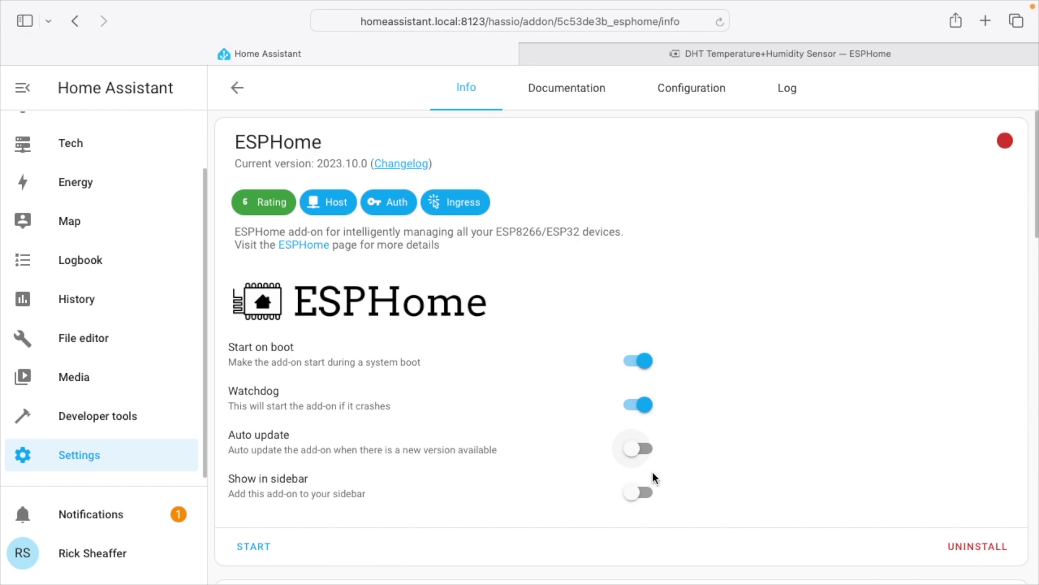
left_click(650, 494)
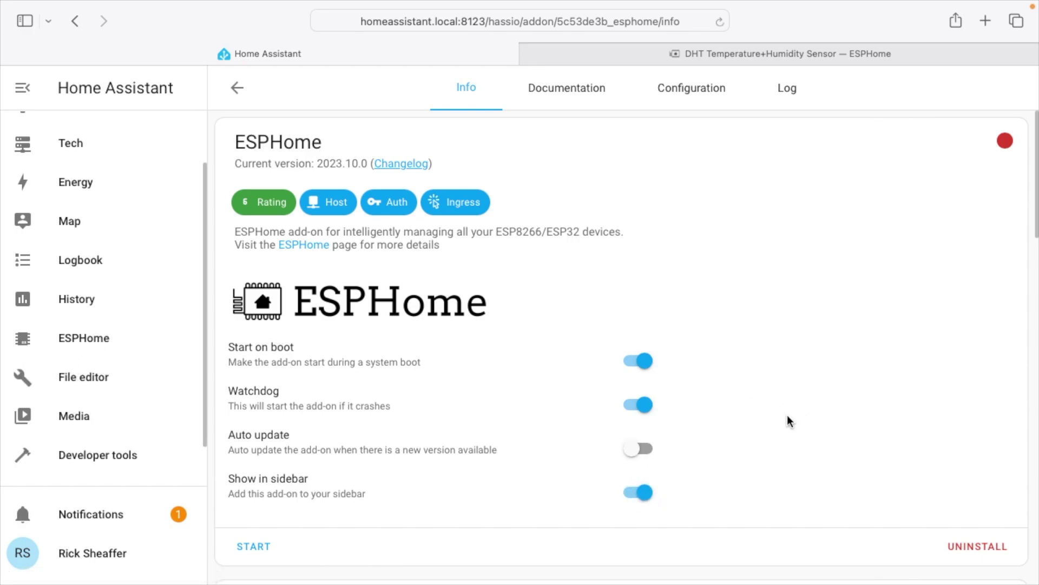
left_click(254, 547)
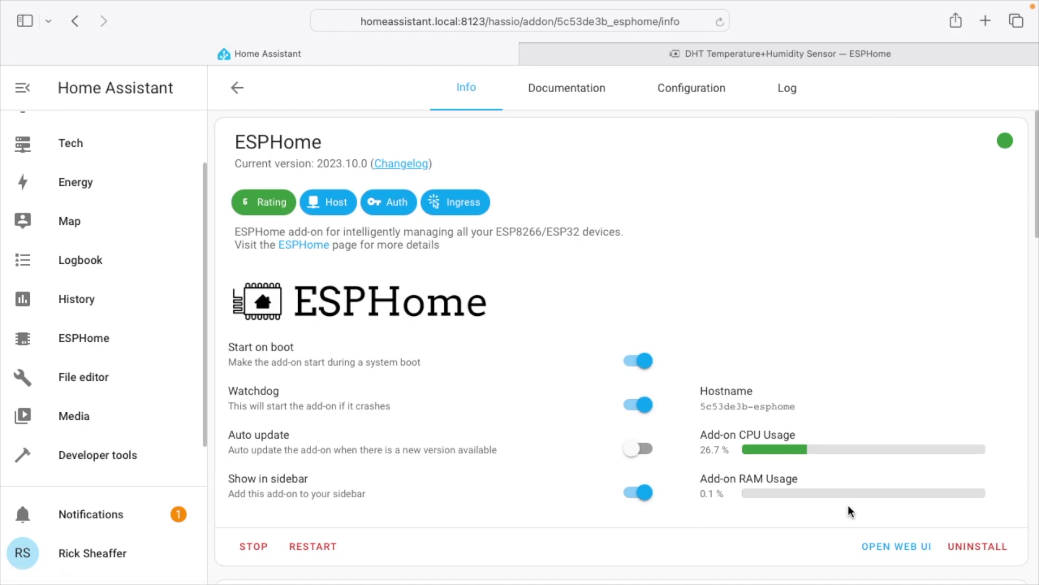
left_click(909, 551)
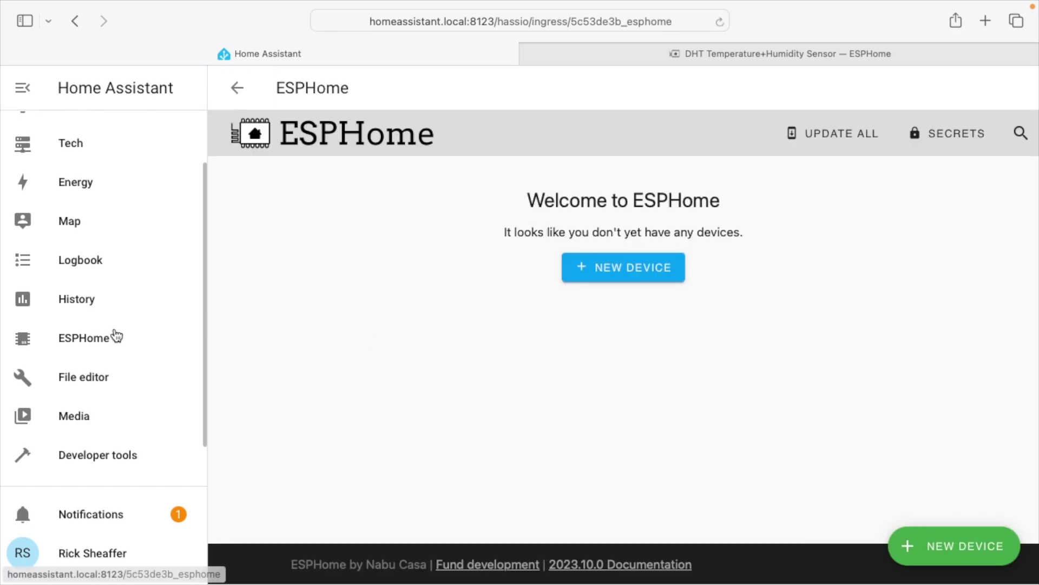
Step: Open ESPHome from the sidebar and begin adding a new device to show the USB notice
left_click(92, 338)
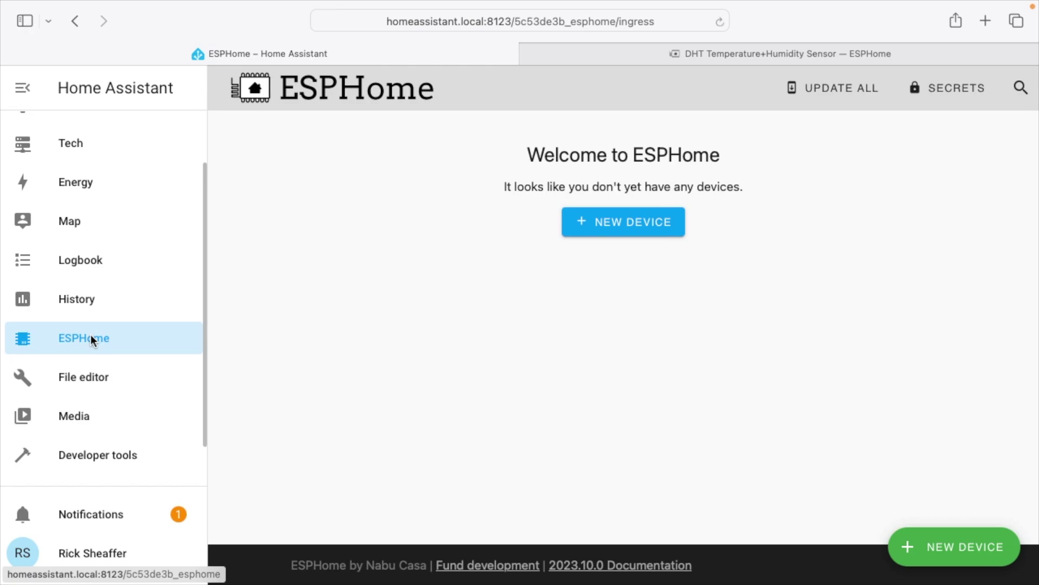
left_click(970, 549)
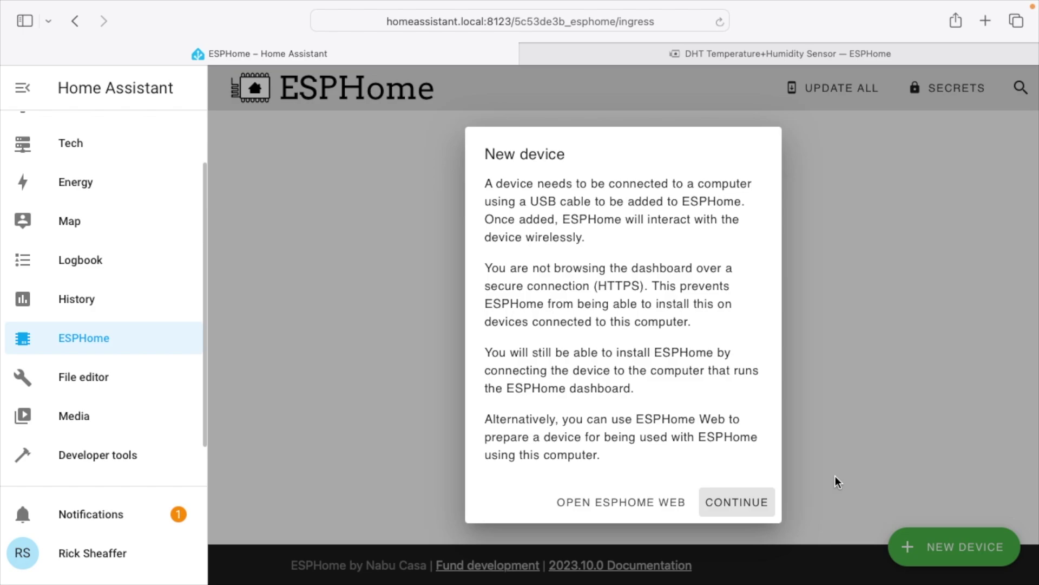
Step: Create an ESP32-S2 device configuration named Studio Temp and choose to install it
left_click(759, 503)
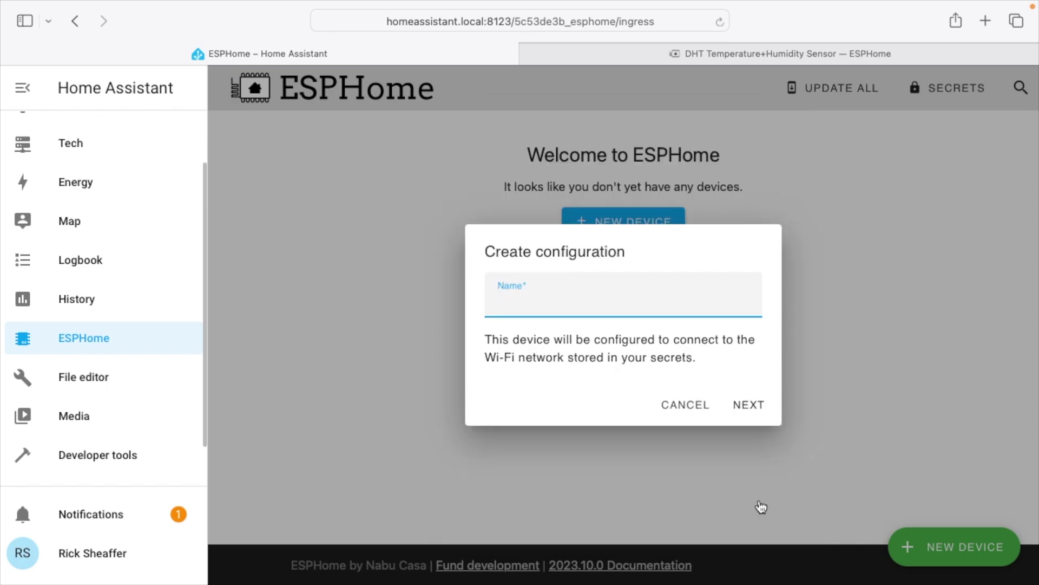
type("Studio Temp")
left_click(752, 405)
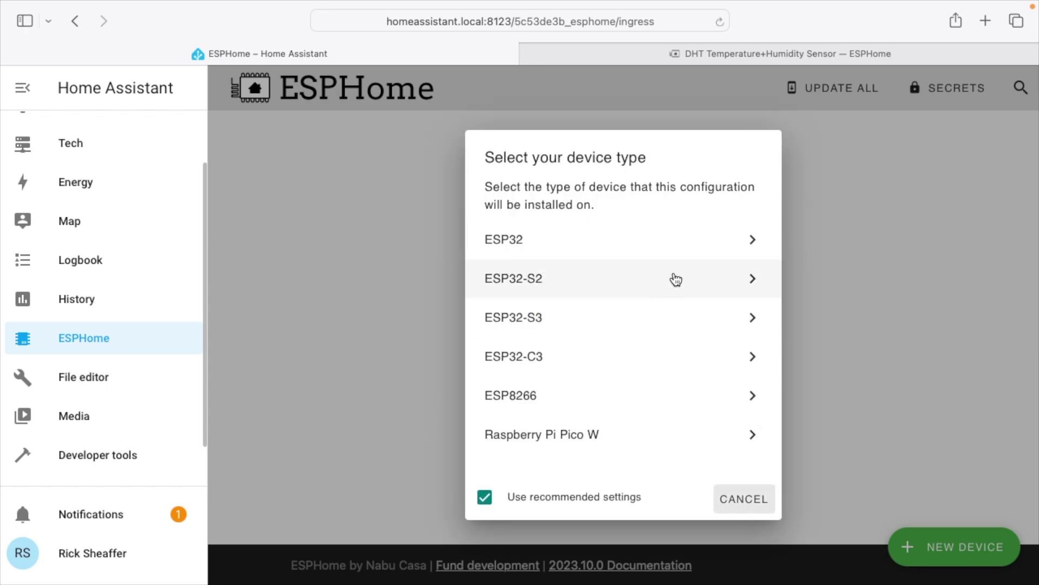
left_click(672, 285)
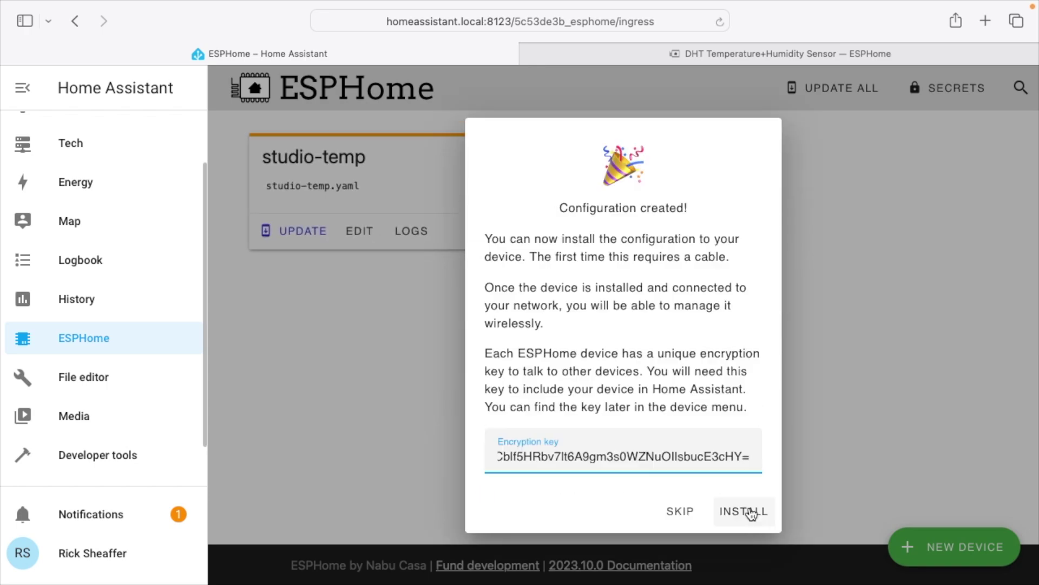
left_click(750, 511)
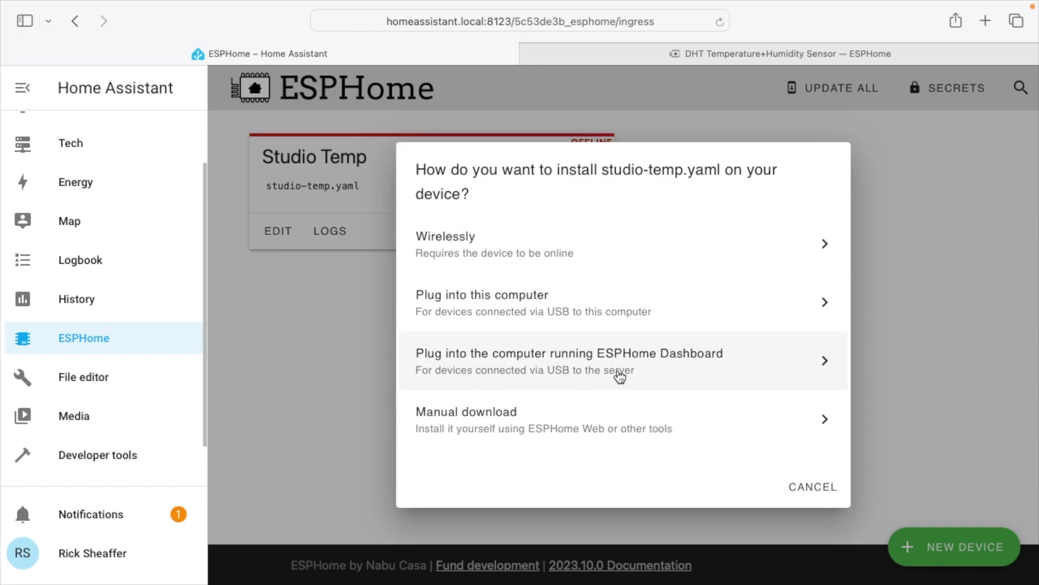
Step: Pick USB install on the ESPHome server and wait for the ESP32-S2 on /dev/ttyACM0
left_click(678, 371)
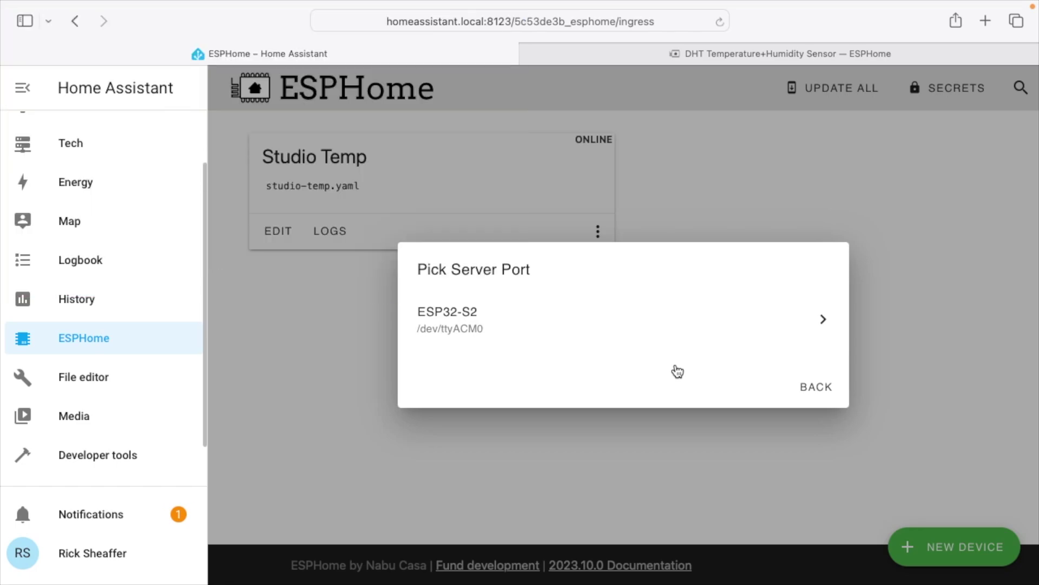
Step: Flash the Studio Temp firmware to the ESP32-S2 on /dev/ttyACM0 and close the log
left_click(557, 318)
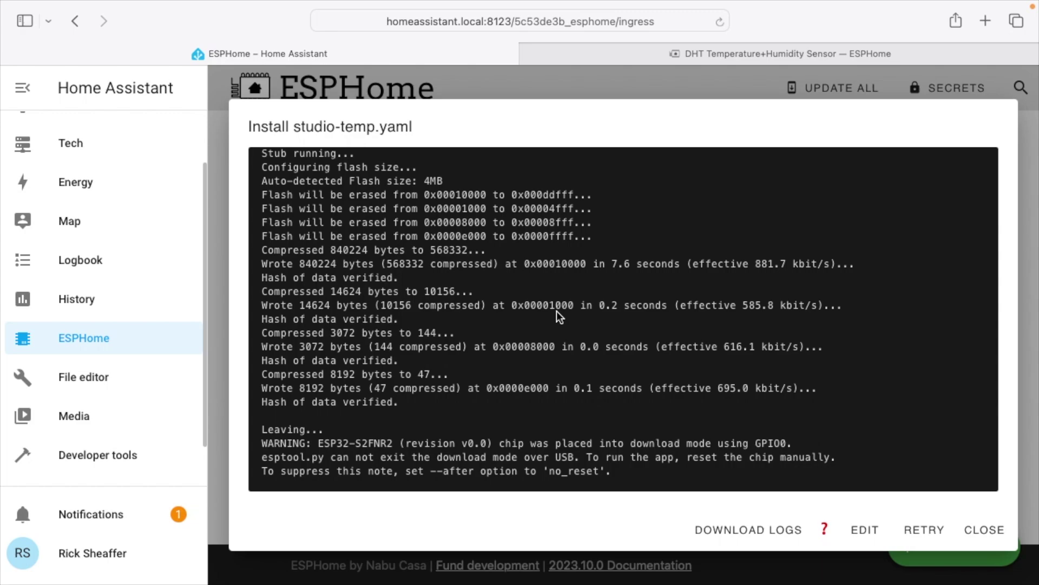
left_click(998, 541)
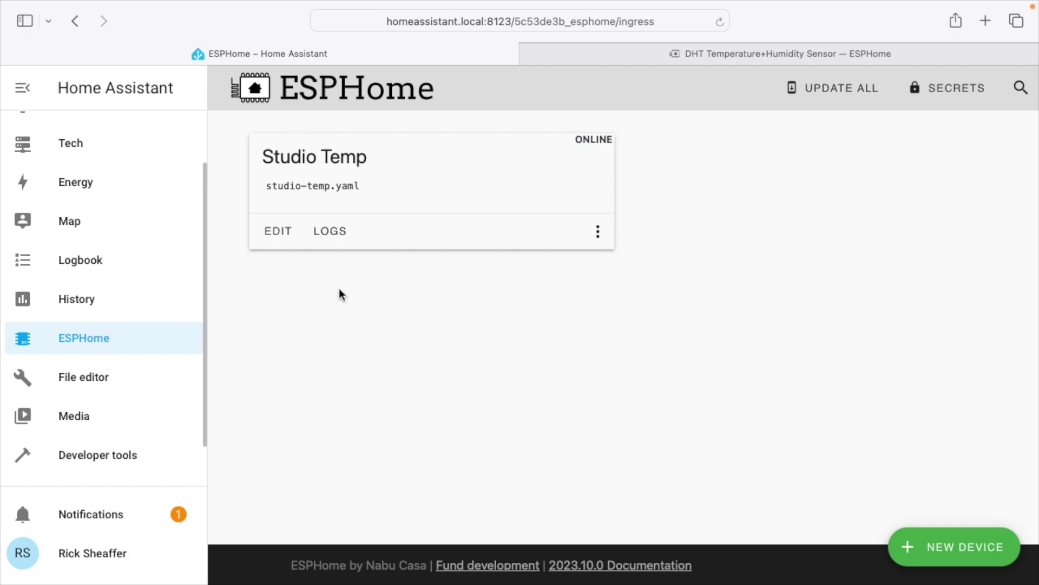
Step: Edit studio-temp.yaml and paste the GPIO12 DHT sensor block after captive_portal
left_click(279, 231)
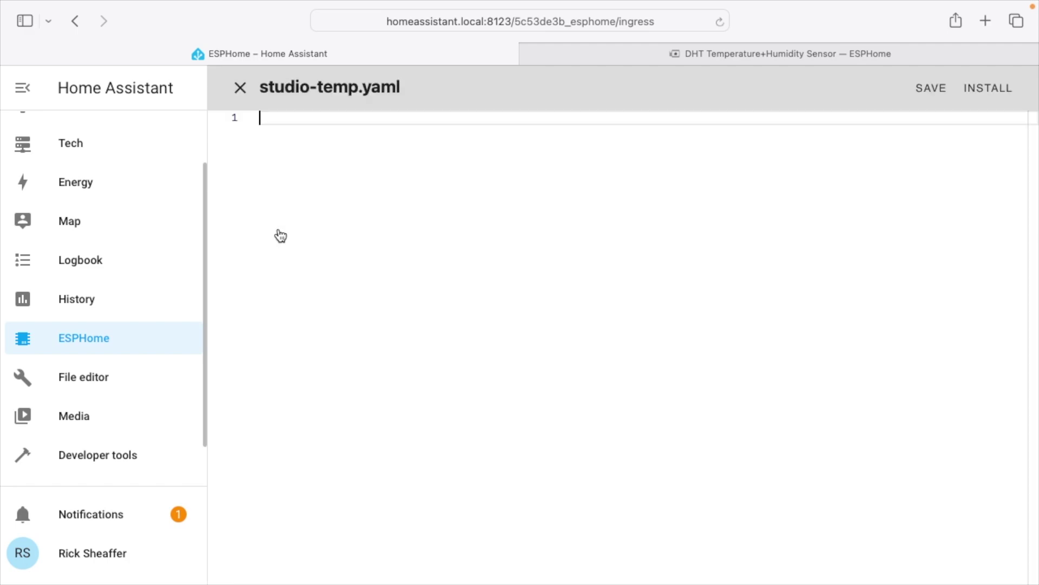
scroll(432, 402, "down", 4)
scroll(431, 403, "down", 3)
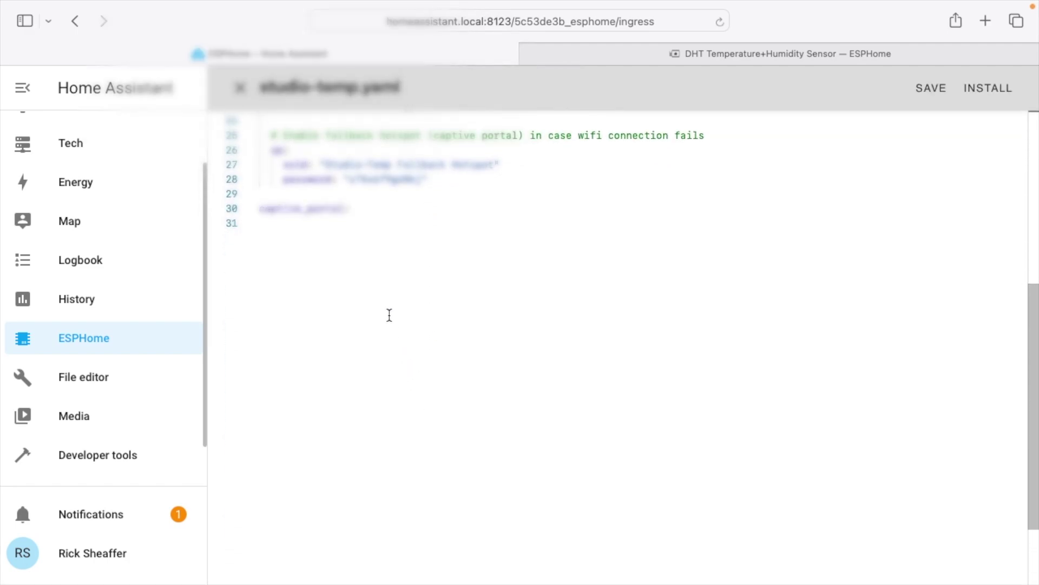
left_click(390, 314)
key("Return")
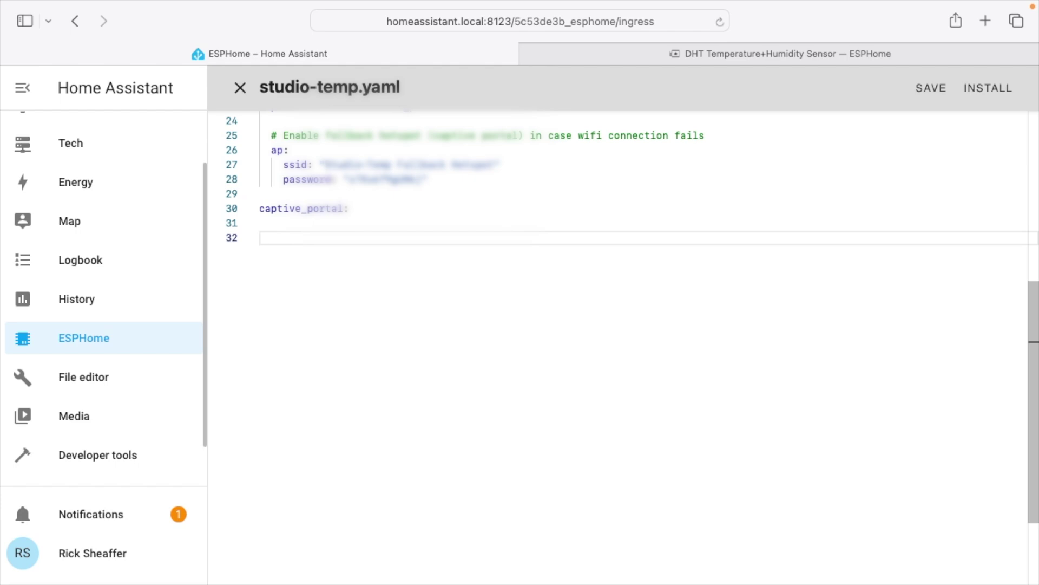
type("sensor:   - platform: dht     pin: GPIO12     temperature:       name: \"Living Room Temperature\"       unit_of_measurement: \"°C\"     humidity:       name: \"Living Room Humidity\"     update_interval: 60s")
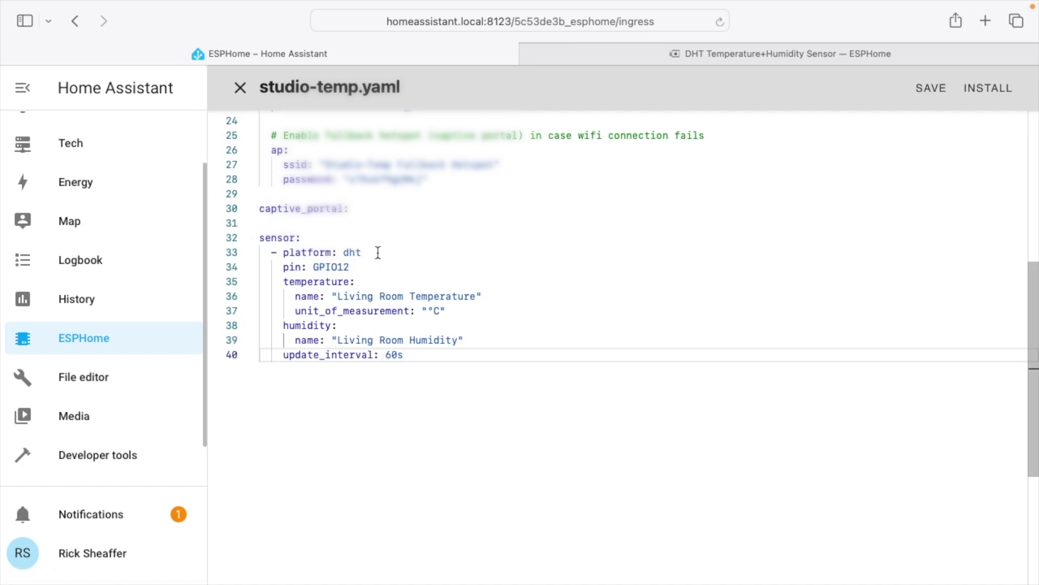
mouse_move(336, 276)
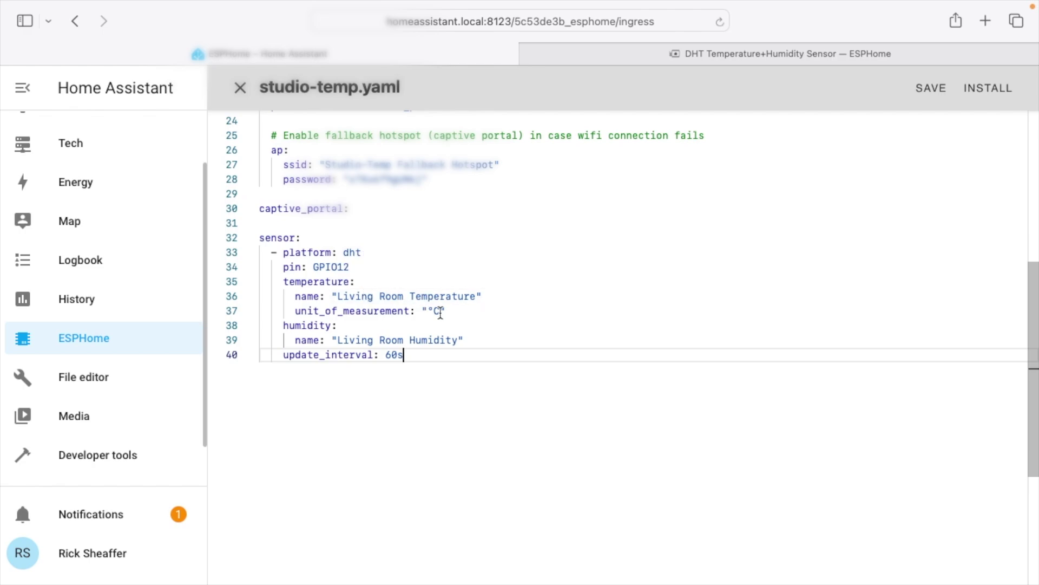
Step: Rename the sensors from Living Room to Studio Temperature and Studio Humidity
left_click_drag(336, 296, 409, 297)
type("Studio")
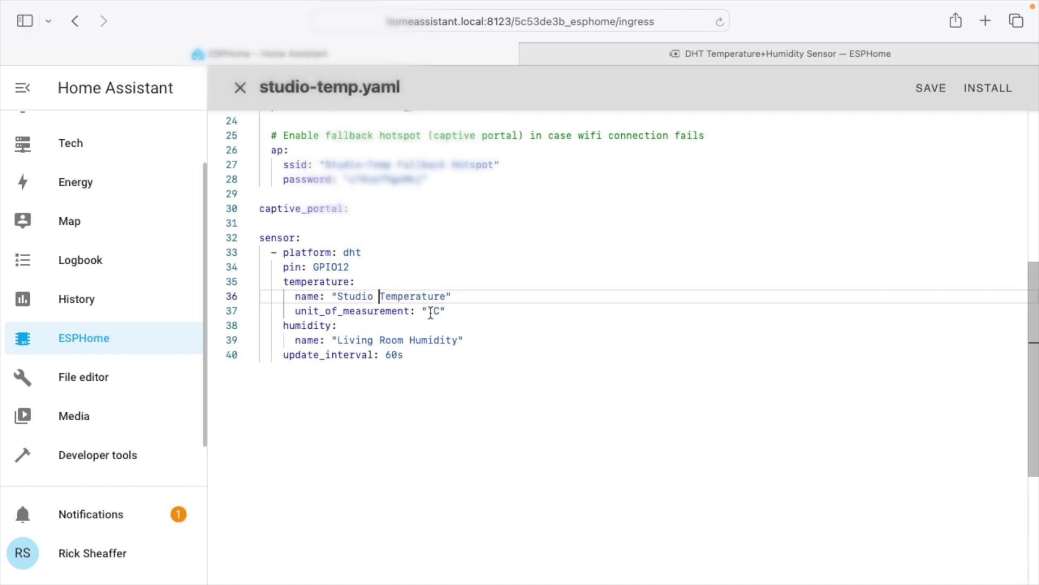
mouse_move(430, 317)
left_click(391, 340)
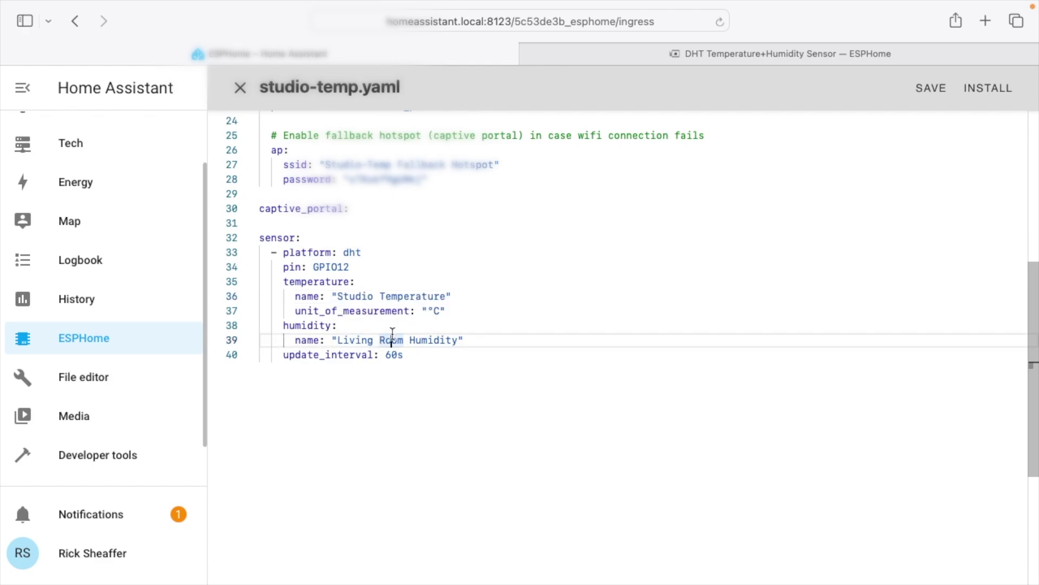
key("BackSpace")
key("BackSpace")
key("BackSpace")
key("BackSpace")
key("BackSpace")
key("BackSpace")
key("BackSpace")
key("BackSpace")
key("BackSpace")
key("Delete")
key("Delete")
type("Studio H")
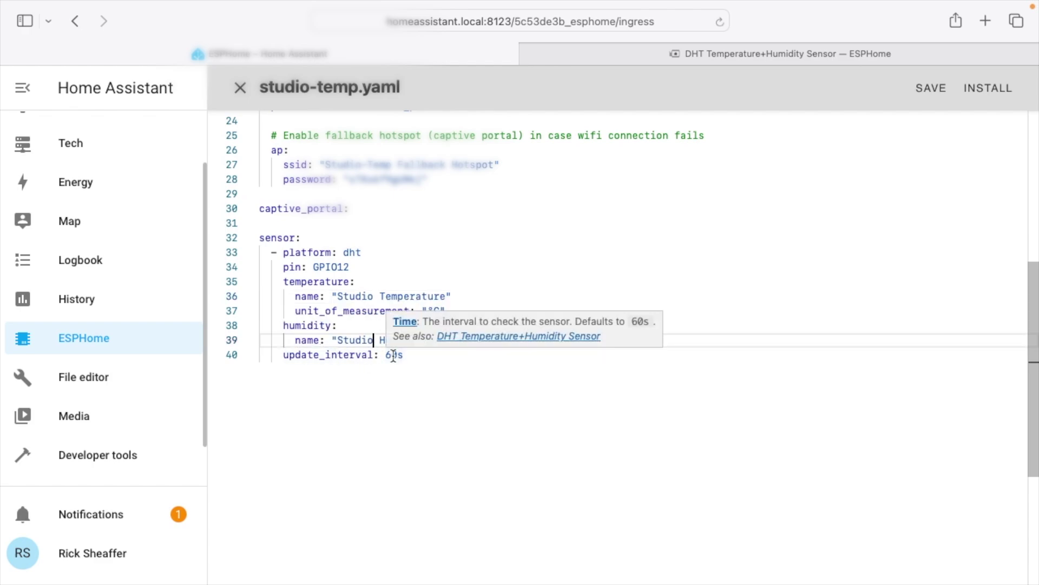
Step: Change update_interval from 60s to 15s and save studio-temp.yaml
left_click(390, 358)
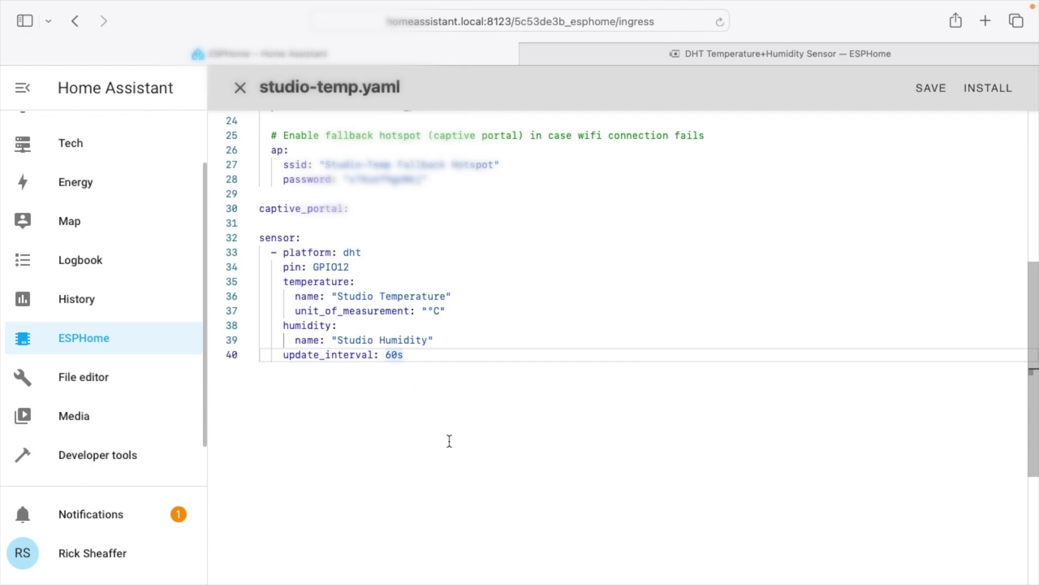
key("BackSpace")
key("Delete")
type("15")
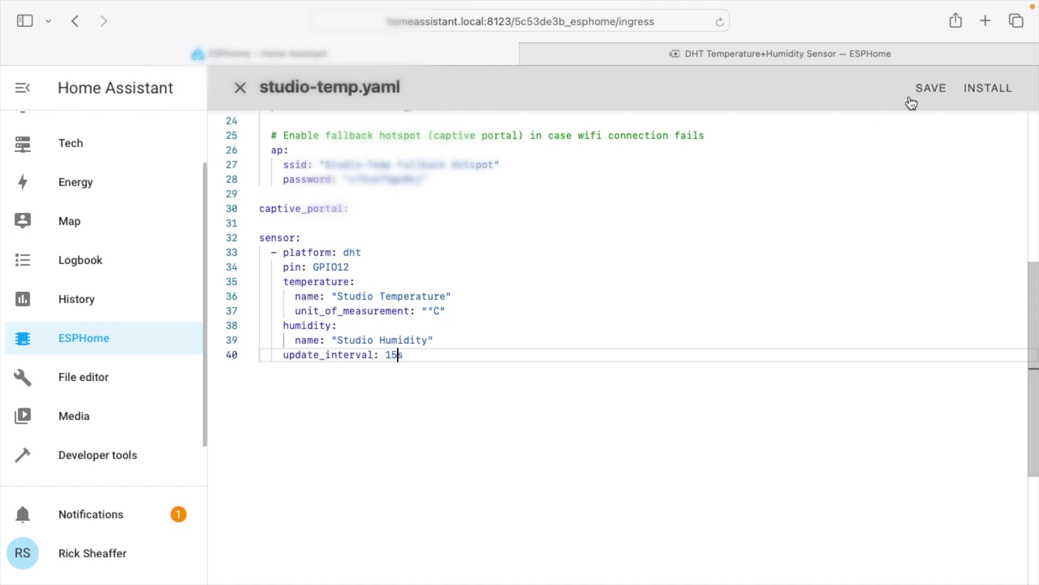
left_click(930, 92)
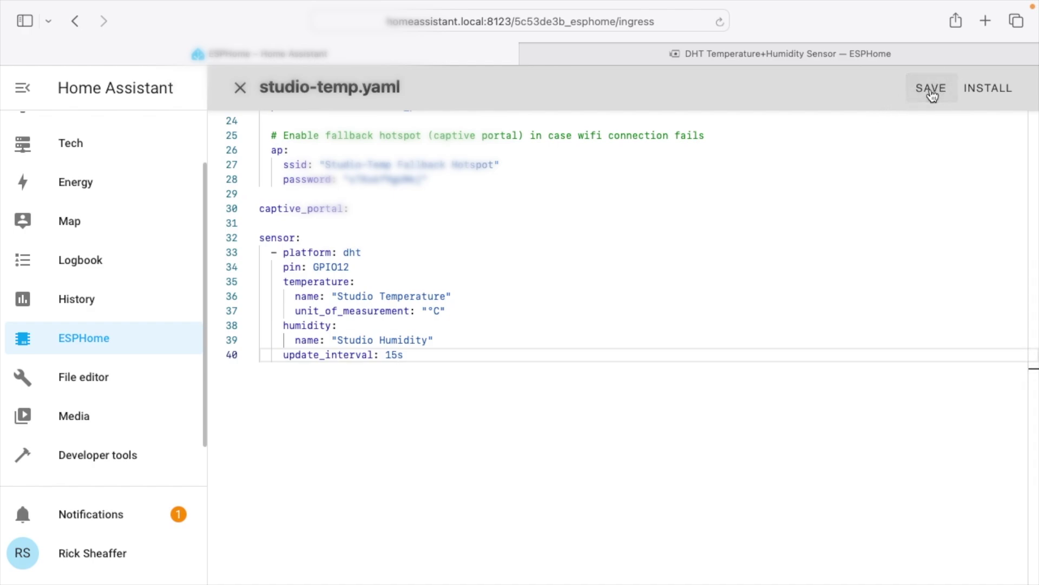
left_click(649, 51)
scroll(673, 330, "down", 3)
scroll(673, 332, "down", 10)
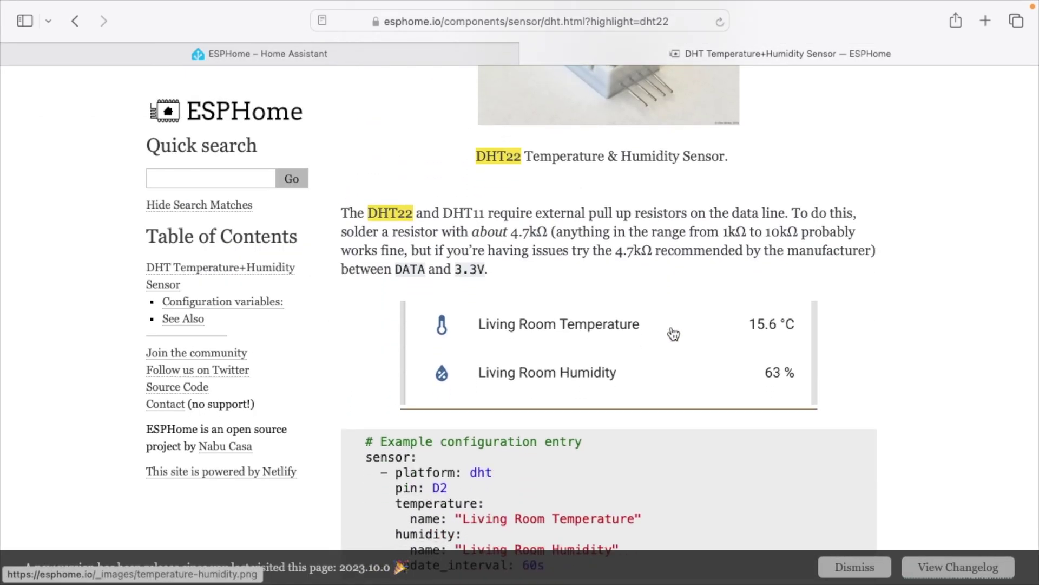
scroll(673, 332, "up", 4)
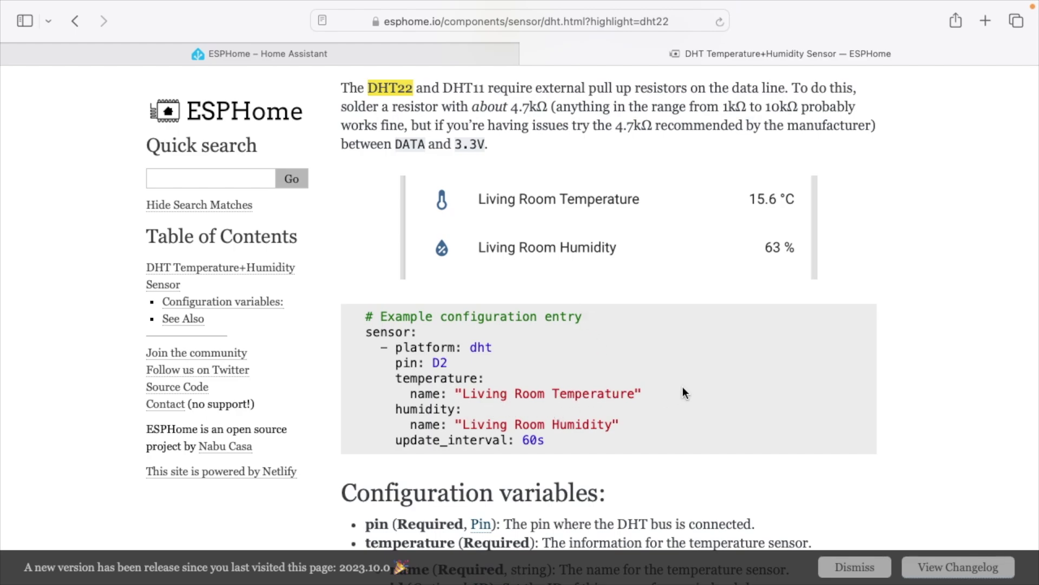
left_click(435, 59)
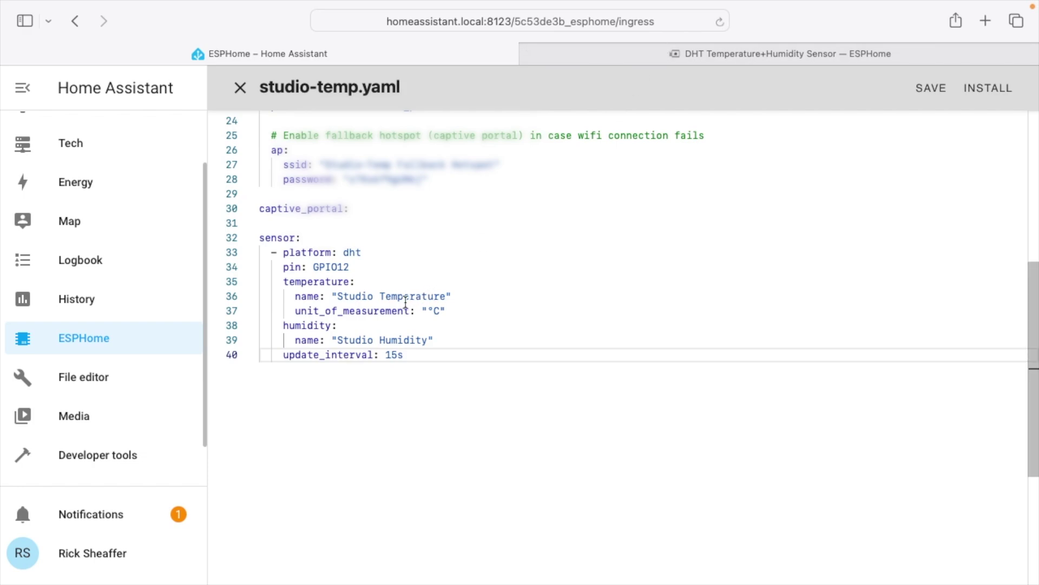
Step: Install the updated studio-temp firmware onto the ESP32 wirelessly over the network
left_click(1000, 92)
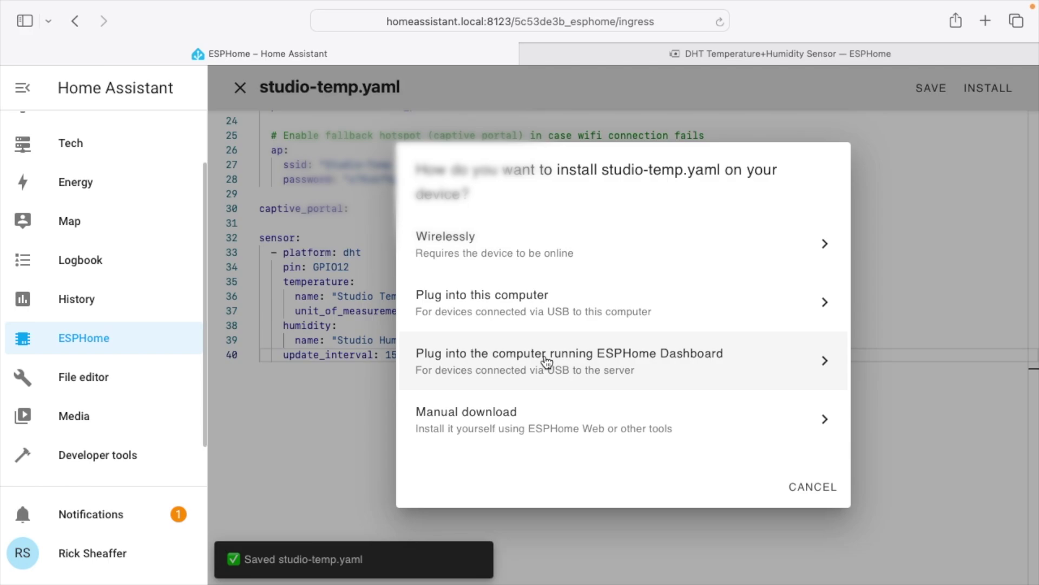
left_click(539, 245)
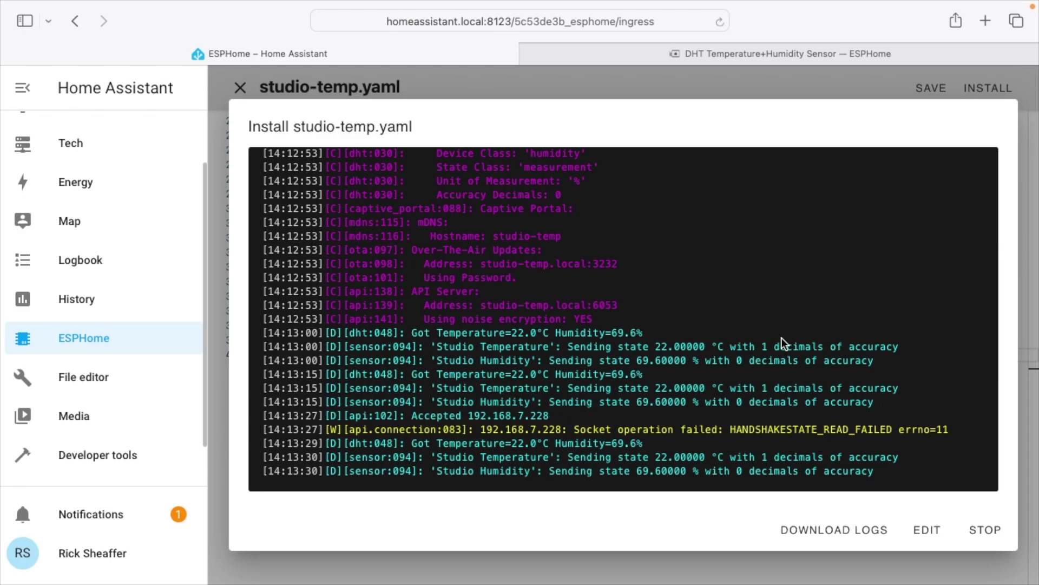
Step: Close the install log and confirm adding the discovered Studio Temp device from Devices & services
left_click(986, 531)
scroll(124, 379, "down", 2)
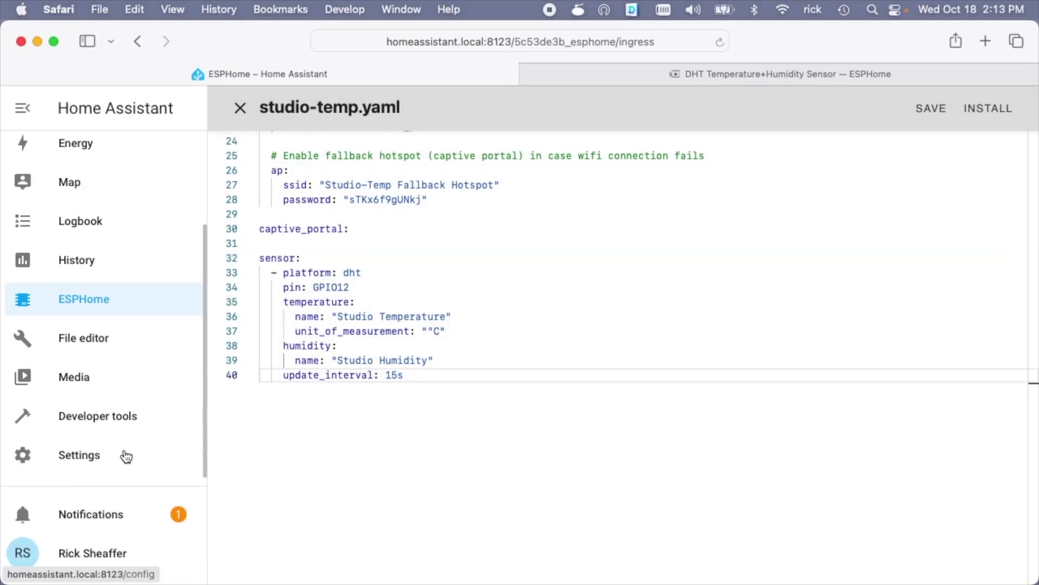
left_click(125, 458)
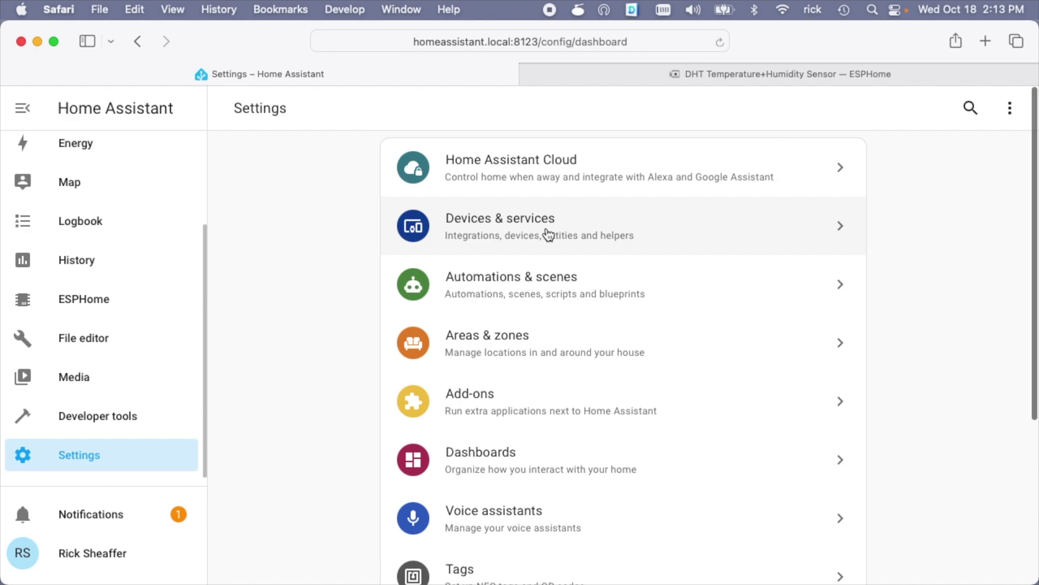
left_click(548, 234)
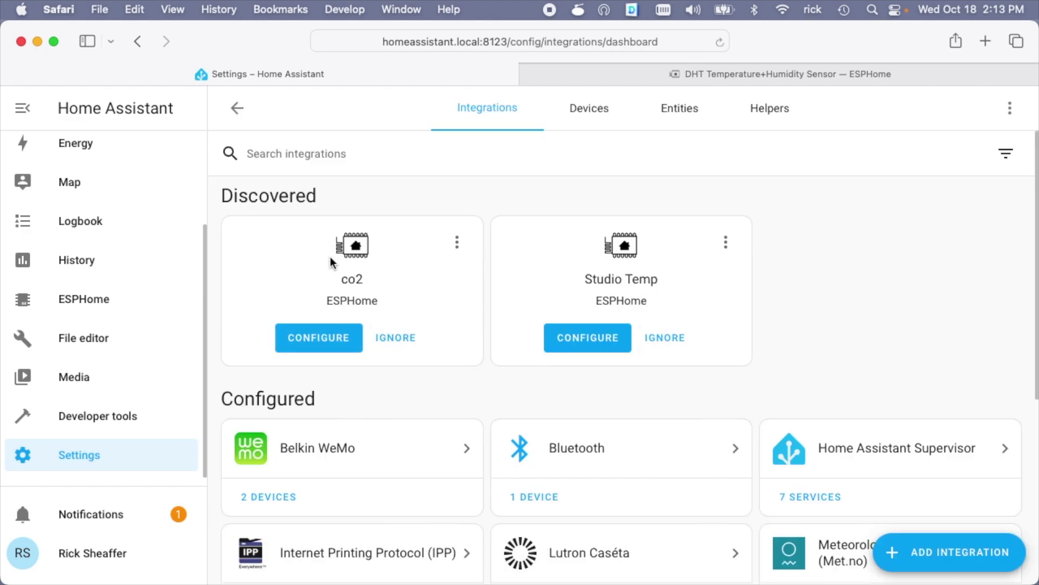
left_click(598, 349)
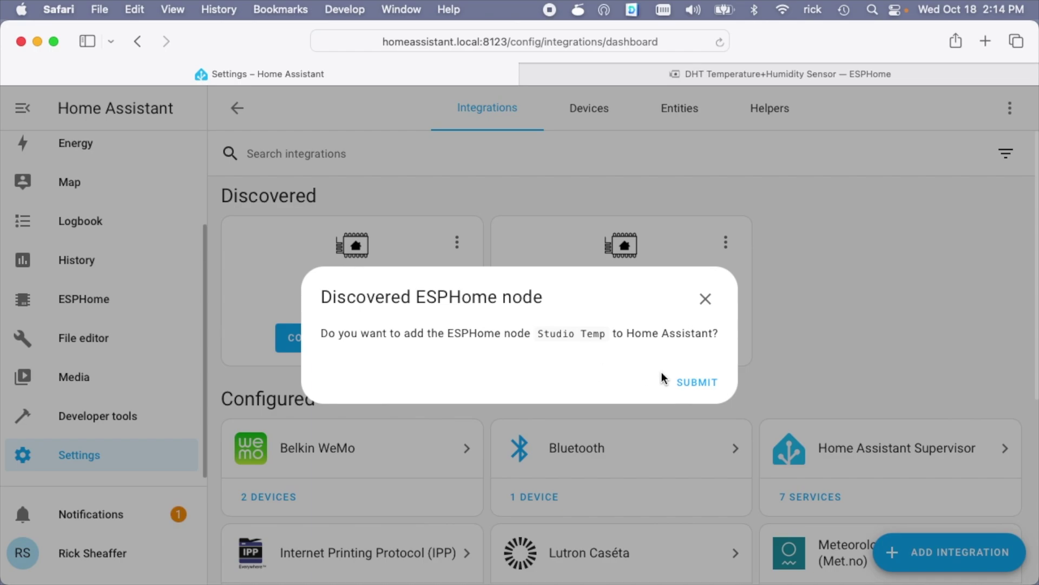
left_click(690, 382)
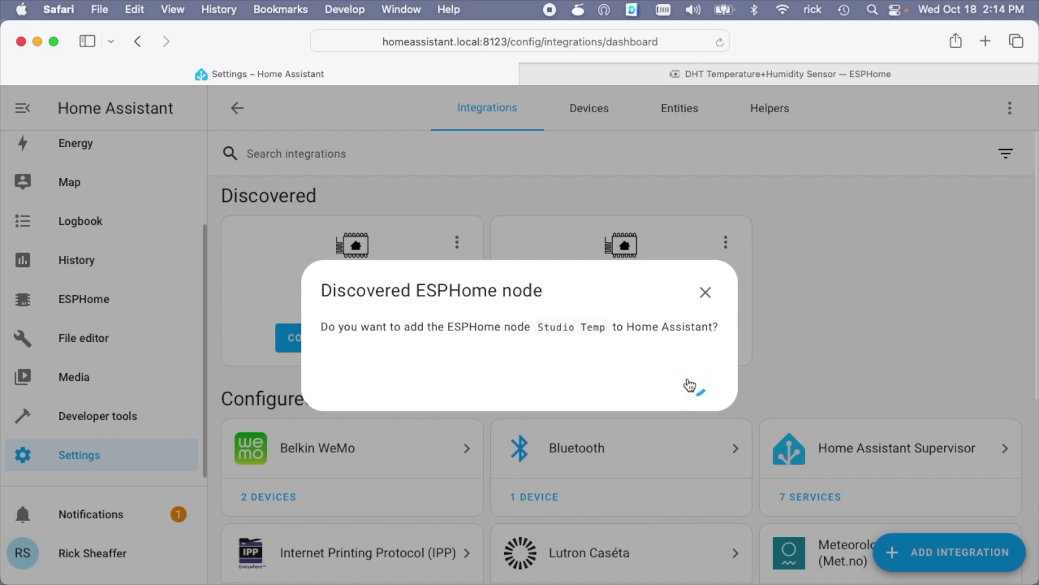
Step: Assign Studio Temp to the Studio area and finish the setup
left_click(477, 393)
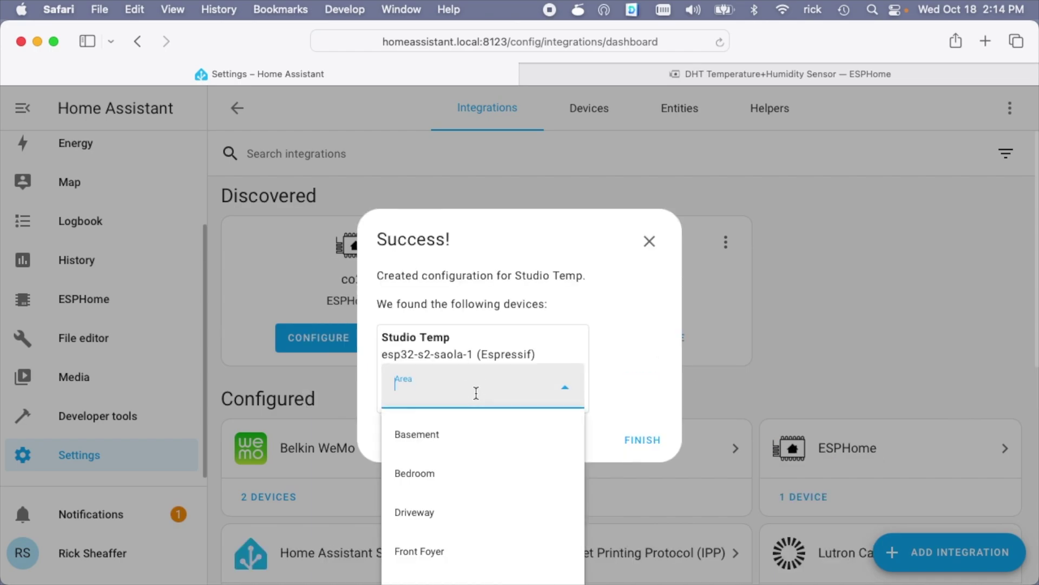
type("Studio")
left_click(480, 432)
left_click(653, 440)
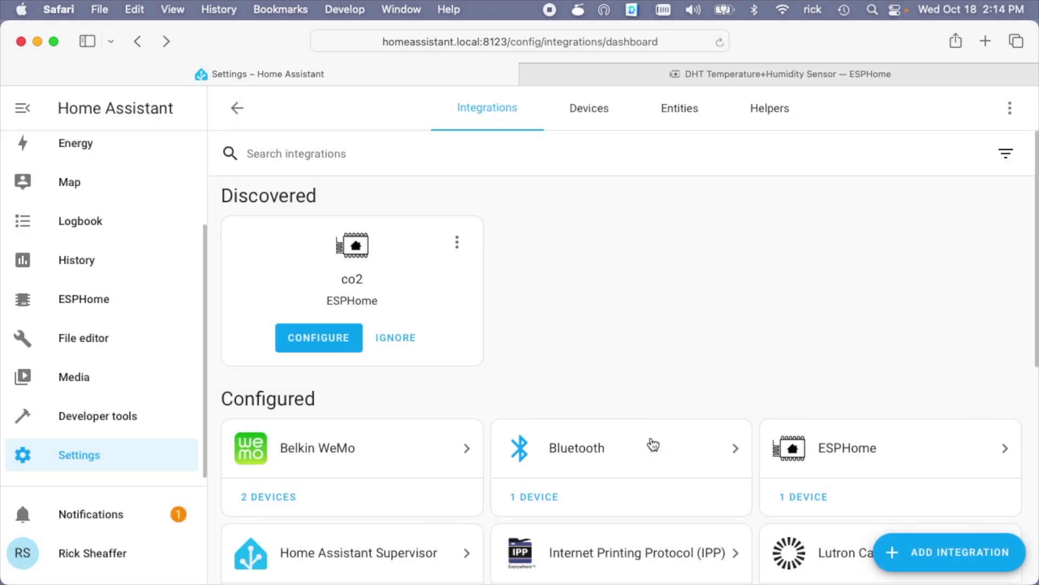
scroll(120, 193, "up", 5)
Step: On the Overview dashboard, view Studio Temperature (72.7 °F) details, then open Studio Humidity (69%) details
left_click(122, 157)
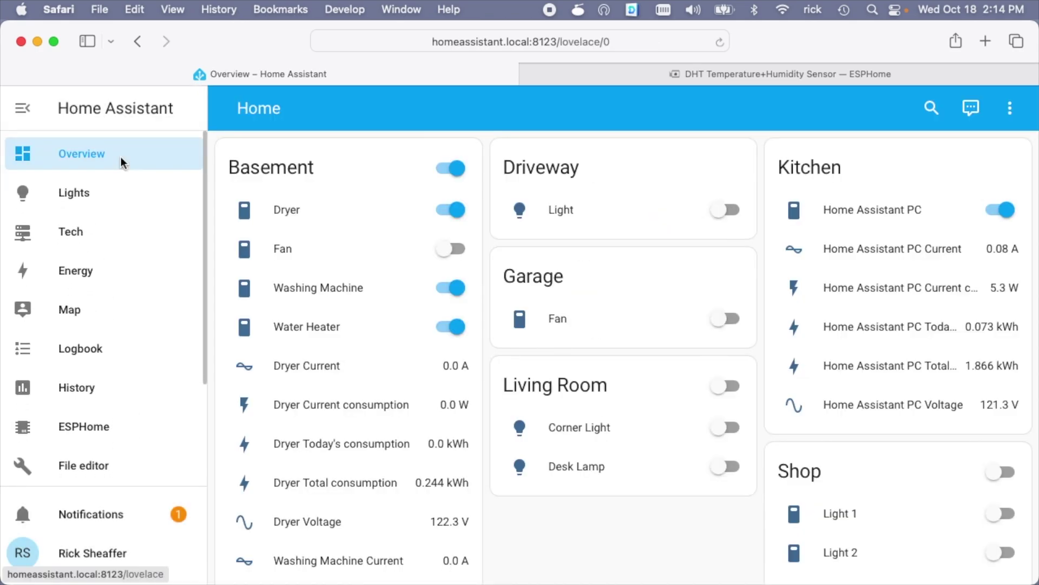
scroll(670, 382, "down", 2)
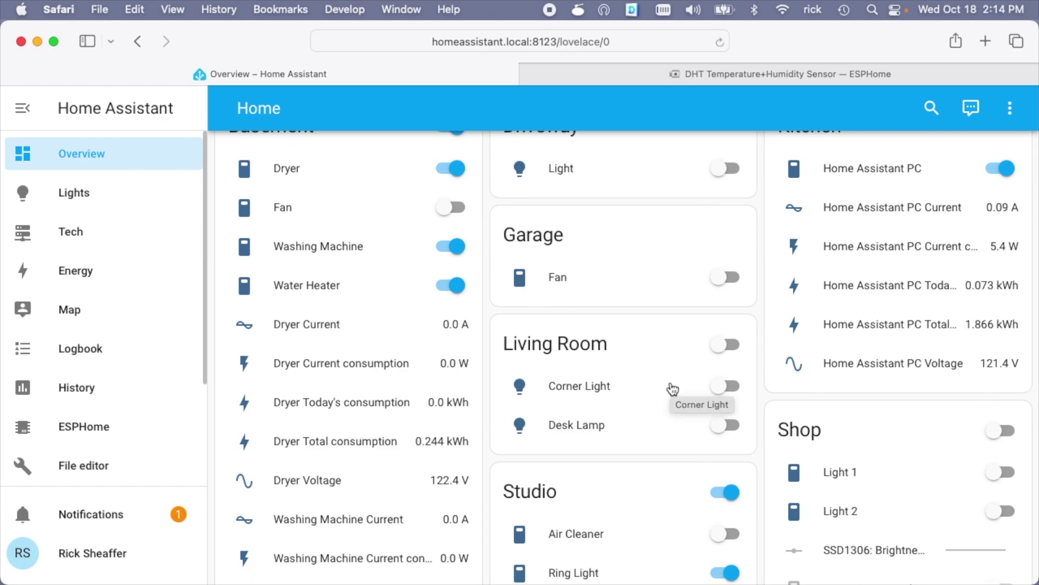
scroll(672, 389, "down", 20)
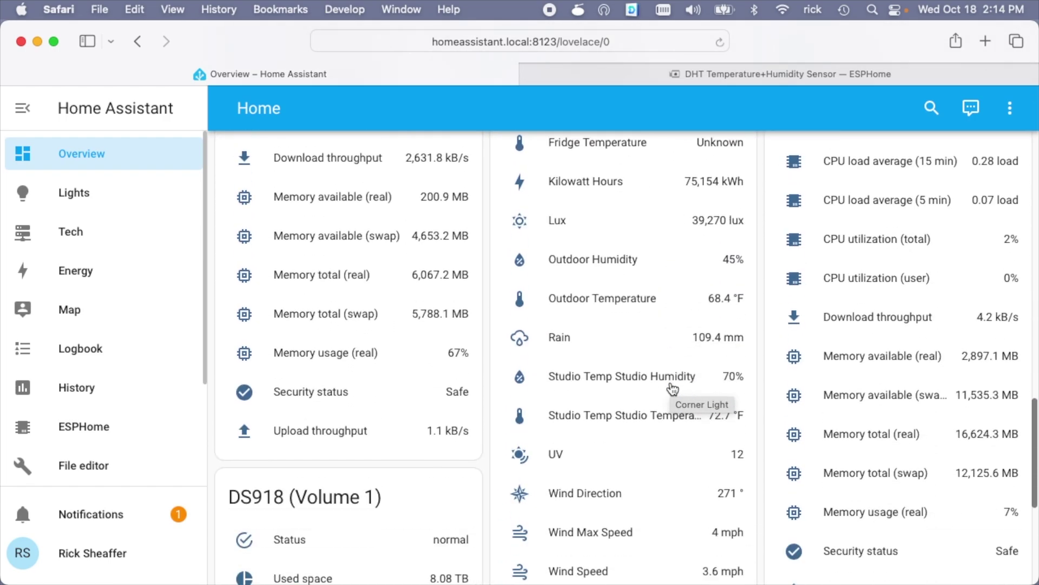
scroll(672, 388, "down", 3)
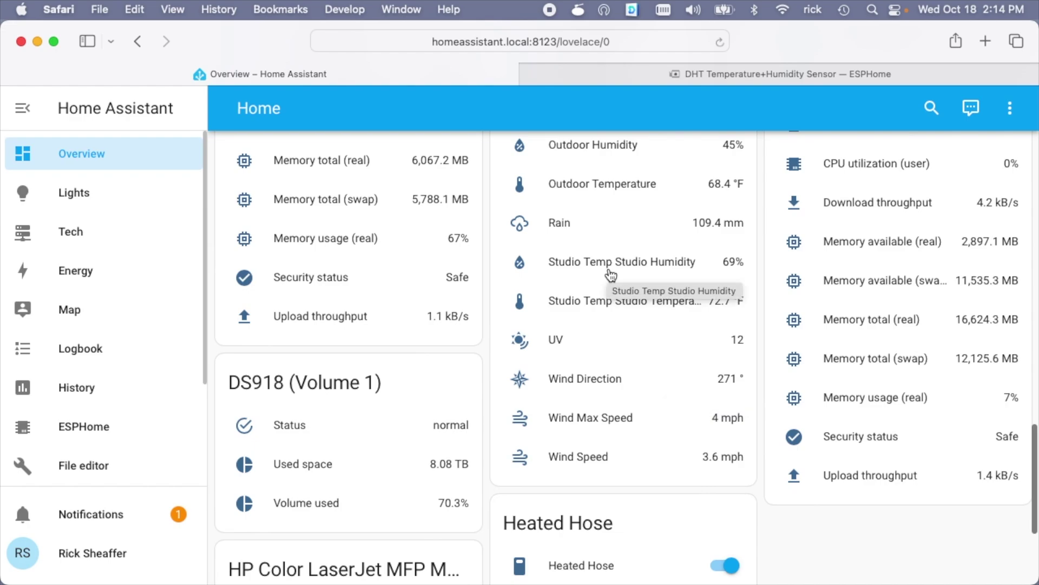
left_click(634, 304)
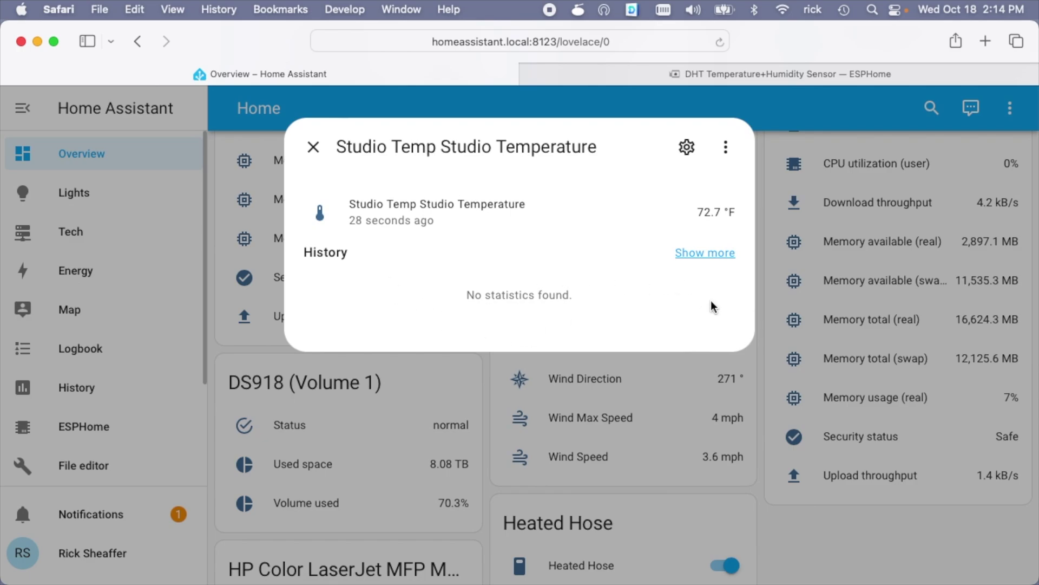
key("Escape")
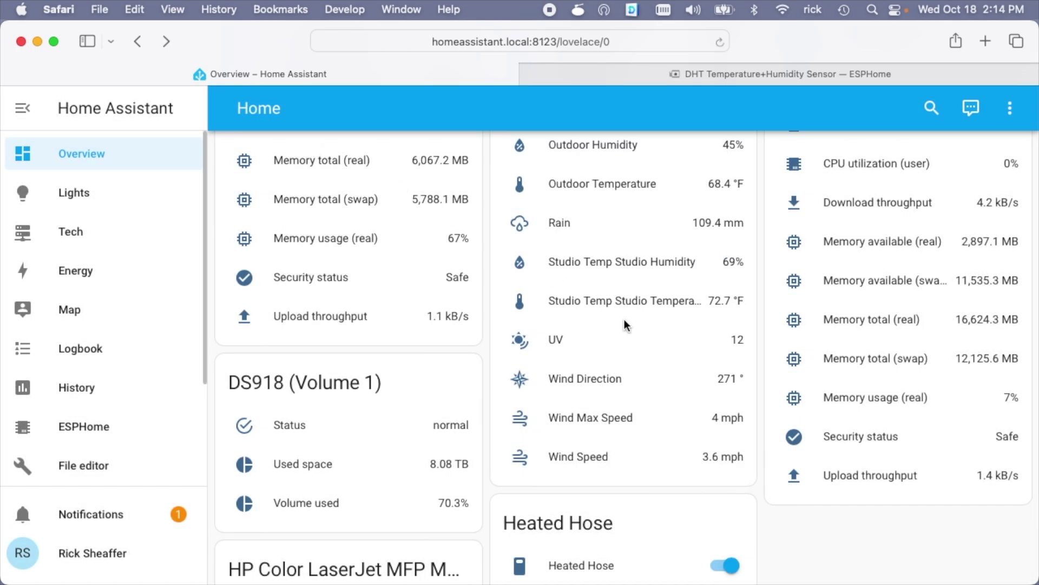
left_click(619, 271)
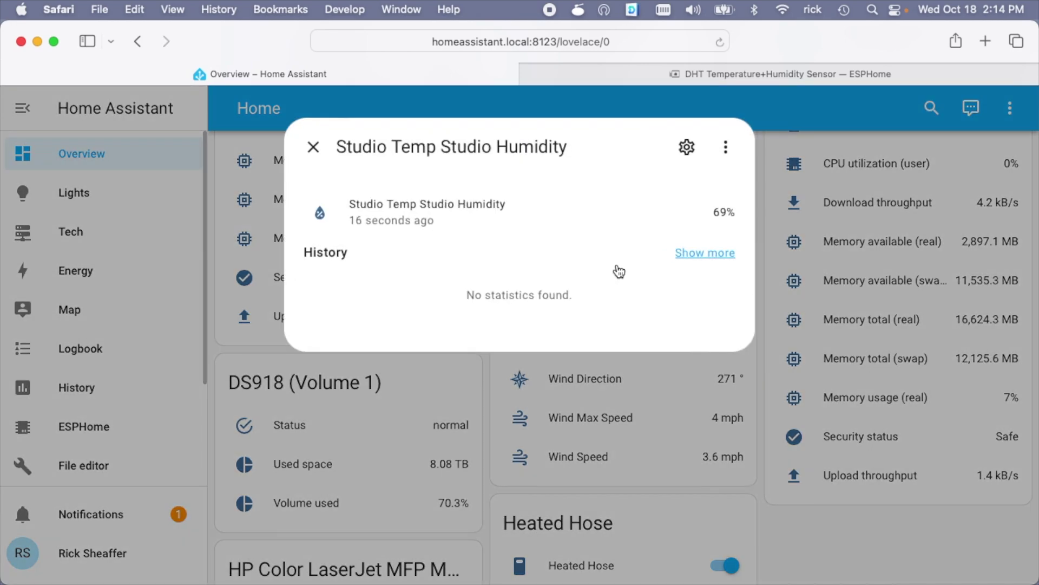